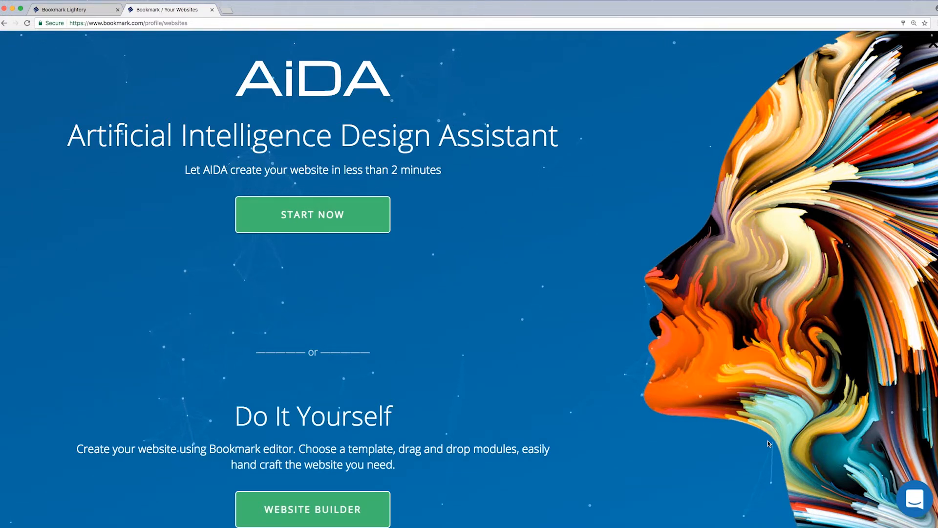
- Start an AI-designed Lighting Store site named 'Bookmark Lightery' that sells goods online
left_click(317, 217)
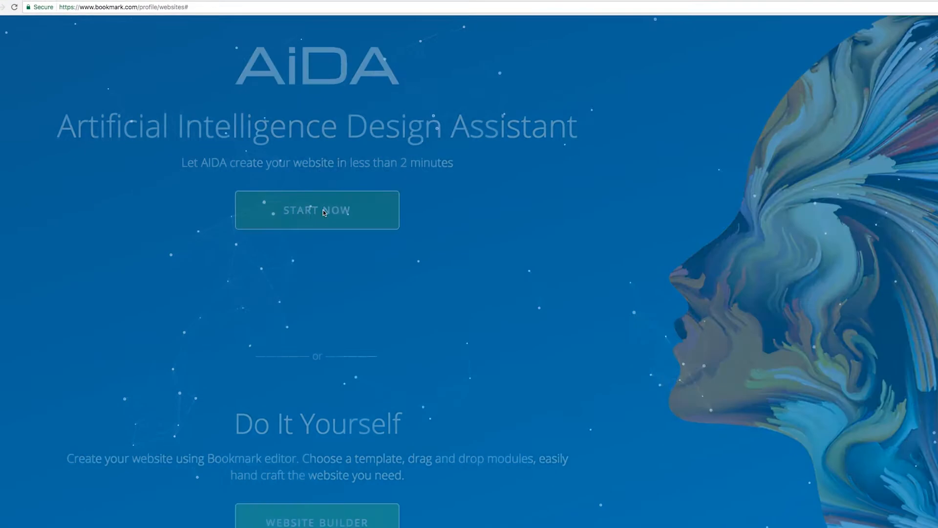
left_click(257, 159)
type("Lighting Store")
left_click(203, 202)
type("Bookmark Lightery")
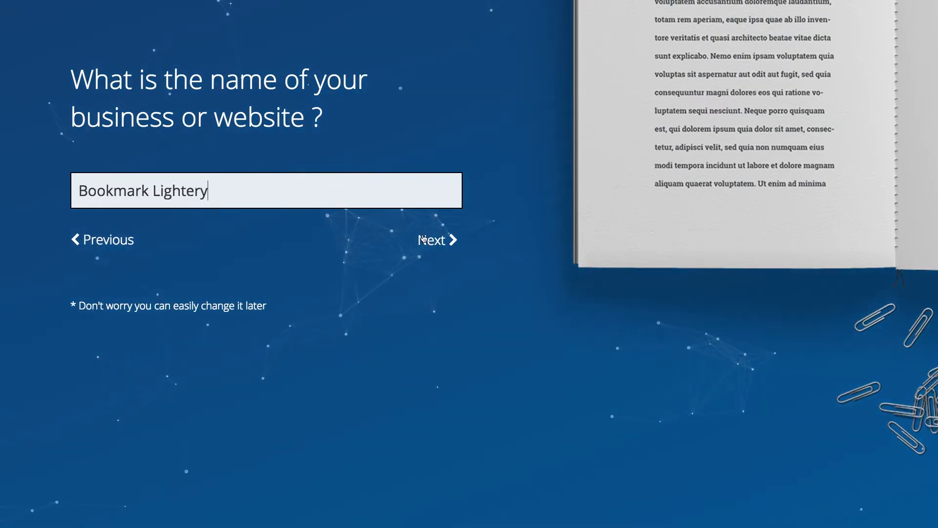
left_click(423, 239)
left_click(84, 146)
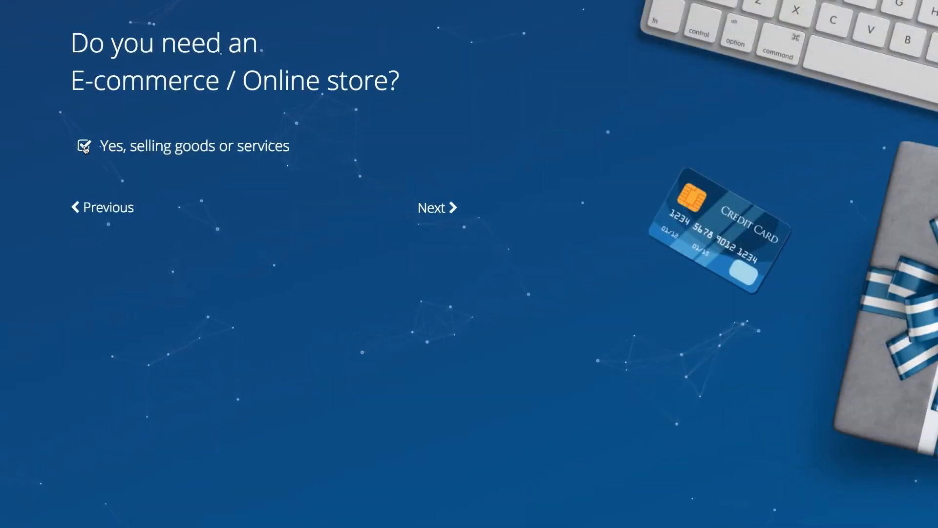
left_click(434, 208)
- Fill in the business phone, e-mail, street address, city and country, then create the website
left_click(435, 204)
key("Tab")
key("Tab")
key("Tab")
left_click(409, 421)
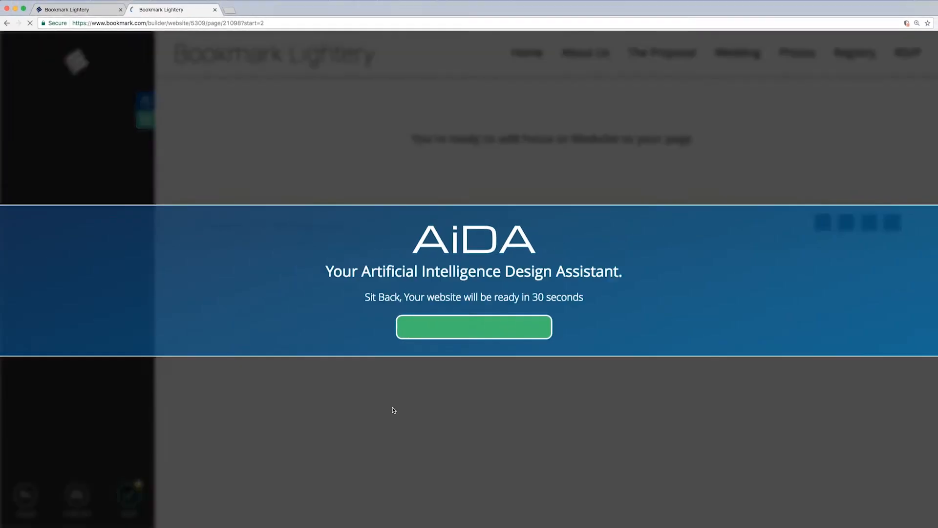
- Switch to the Bookmark Lightery builder tab and scroll down to the lamp Product Gallery
left_click(106, 11)
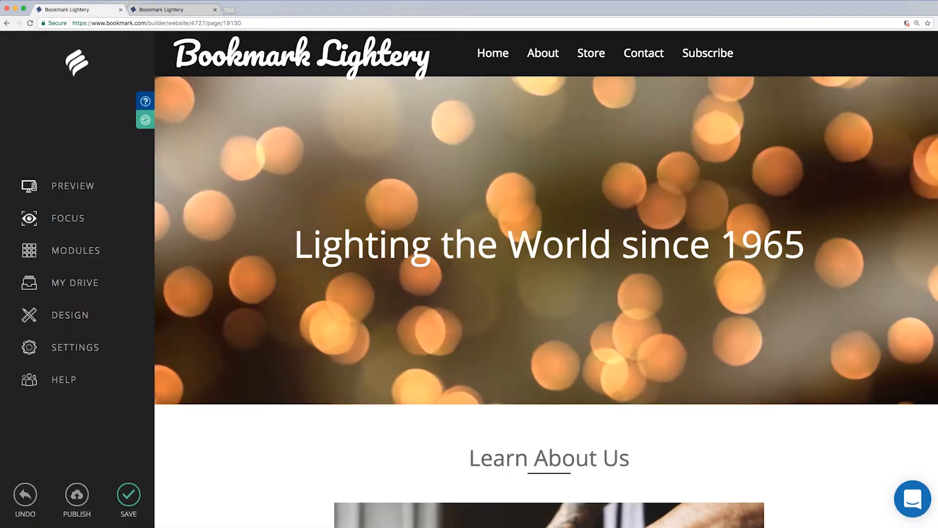
scroll(934, 239, "down", 14)
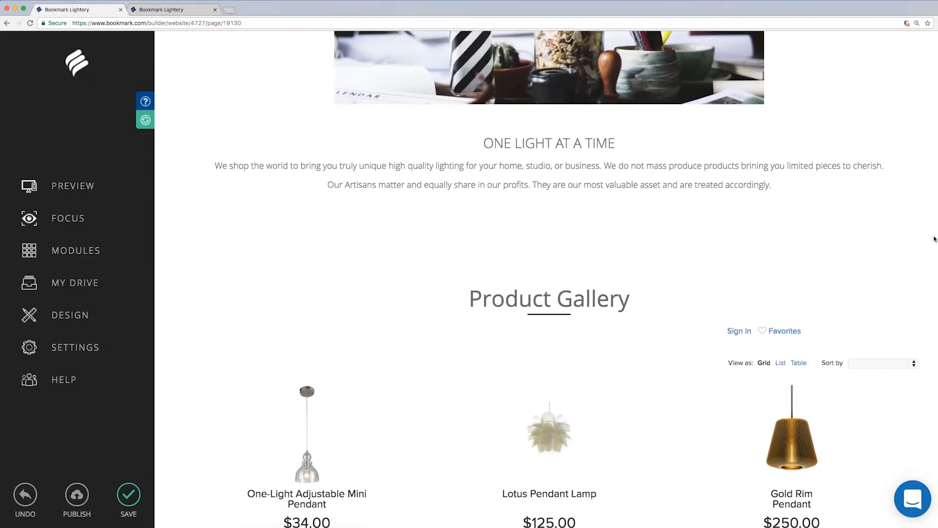
scroll(934, 239, "down", 5)
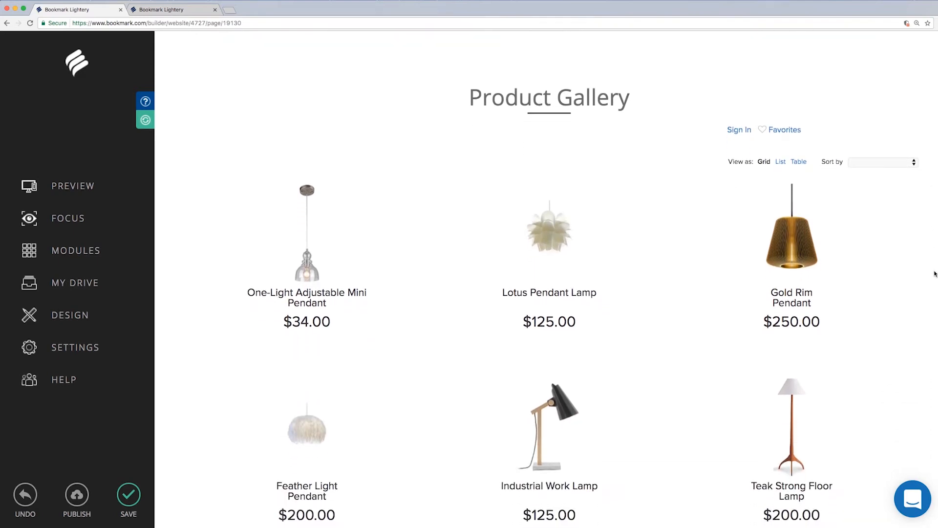
scroll(935, 275, "down", 2)
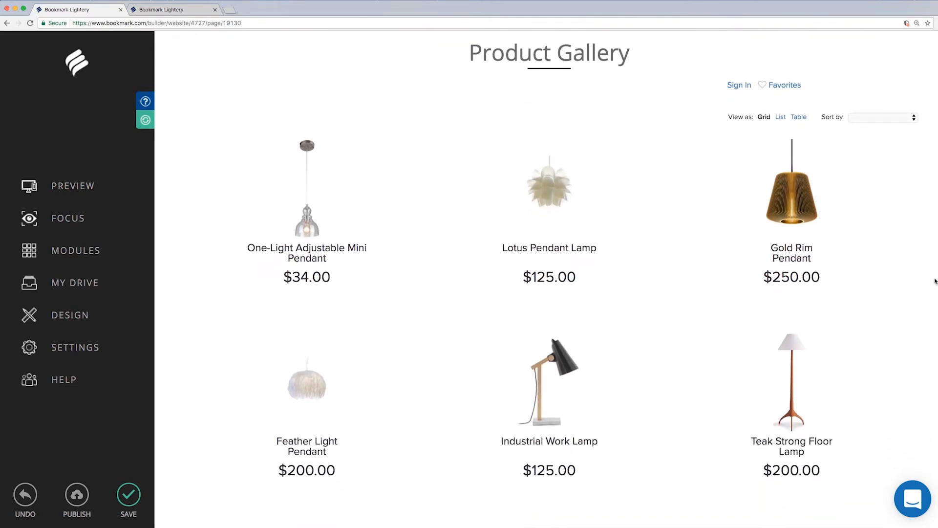
scroll(935, 281, "up", 1)
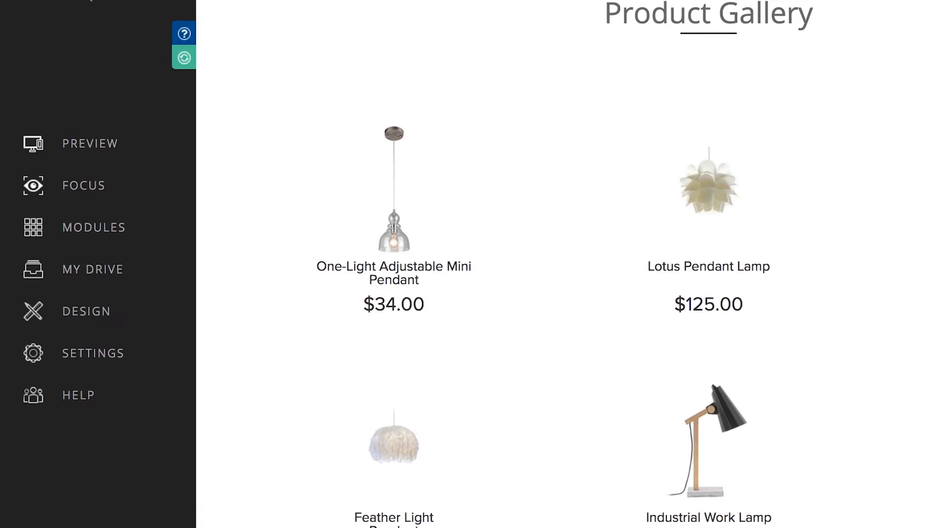
- Review the page sections under FOCUS, drag the Product Gallery handle, and return to the main menu
left_click(98, 187)
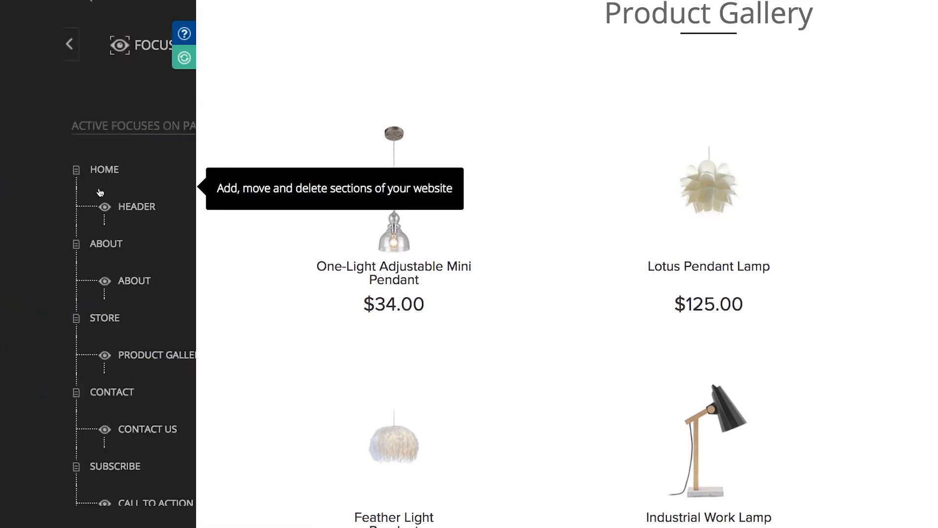
scroll(194, 205, "down", 3)
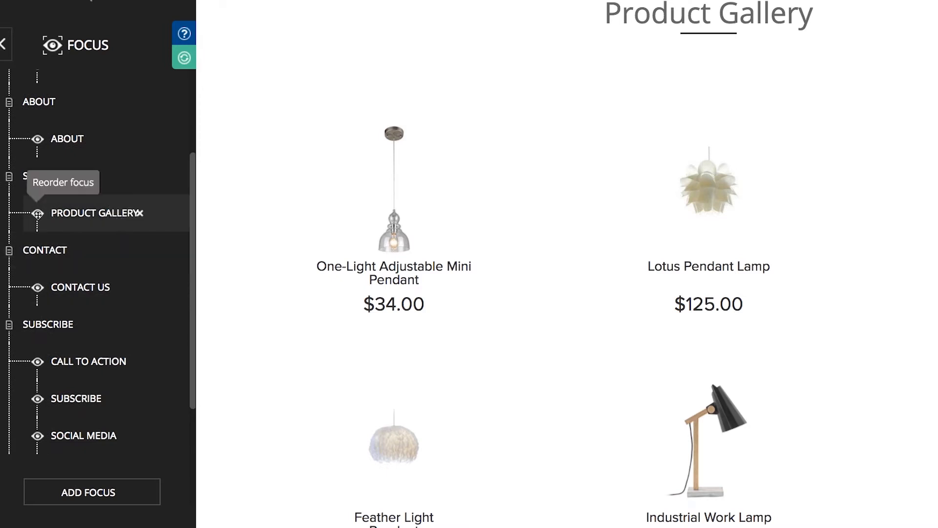
mouse_move(38, 213)
left_mouse_down()
mouse_move(39, 285)
mouse_move(39, 79)
mouse_move(41, 433)
mouse_move(53, 504)
mouse_move(59, 92)
mouse_move(54, 243)
mouse_move(49, 211)
left_mouse_up()
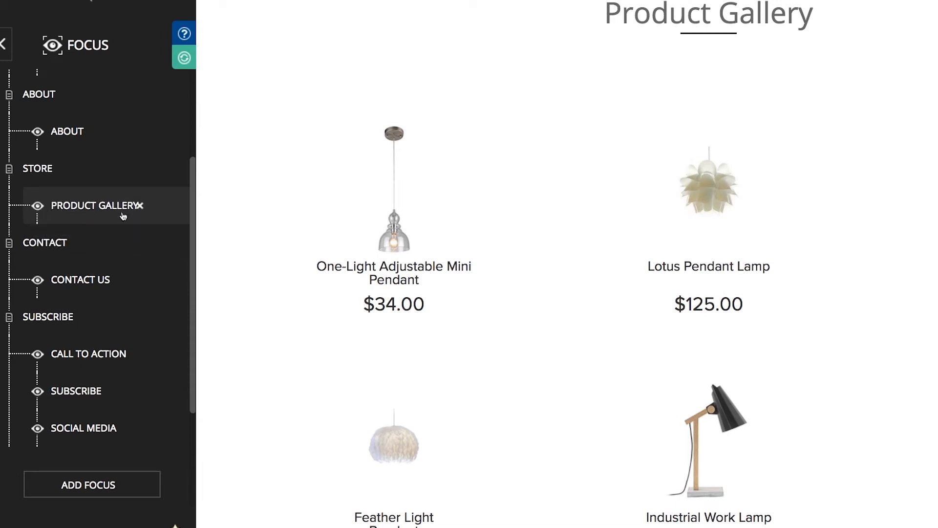
left_click(2, 49)
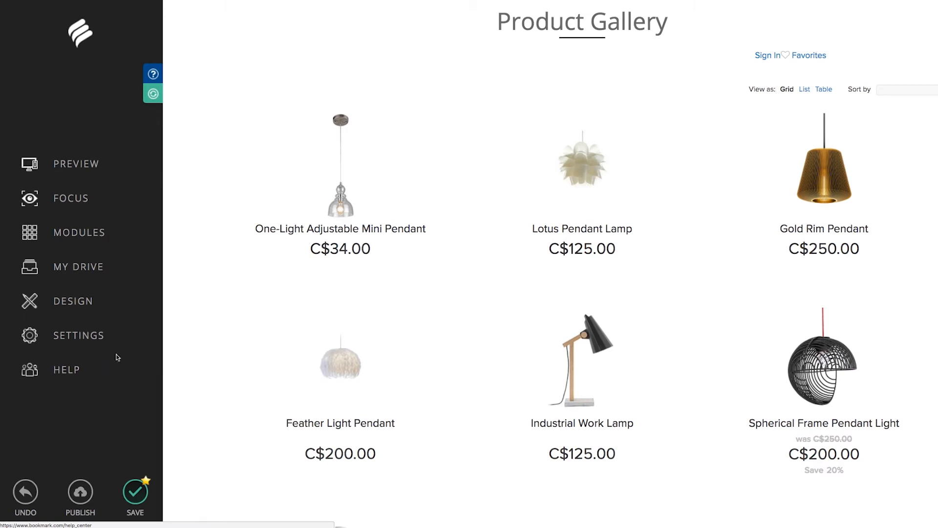
- Browse the Help Center's Online Store / E-Commerce topics down to Promotions and Technical references
left_click(146, 80)
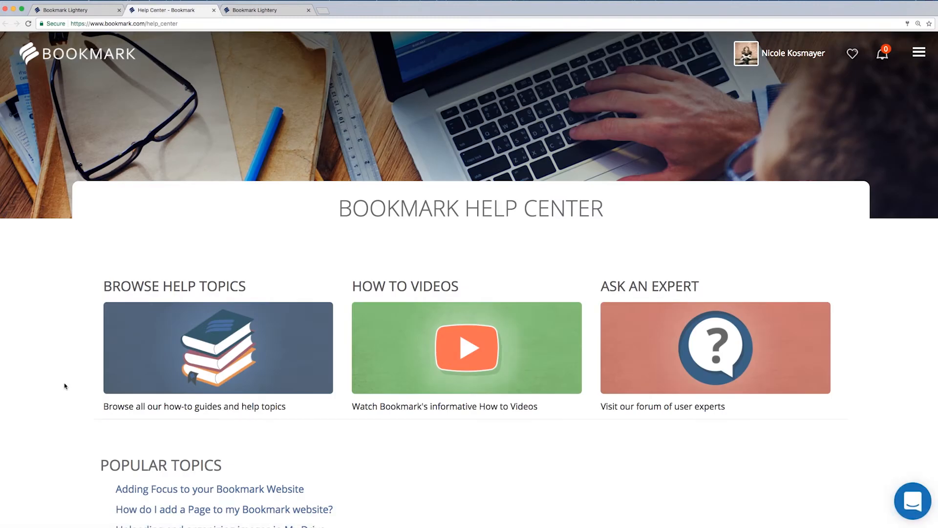
left_click(136, 387)
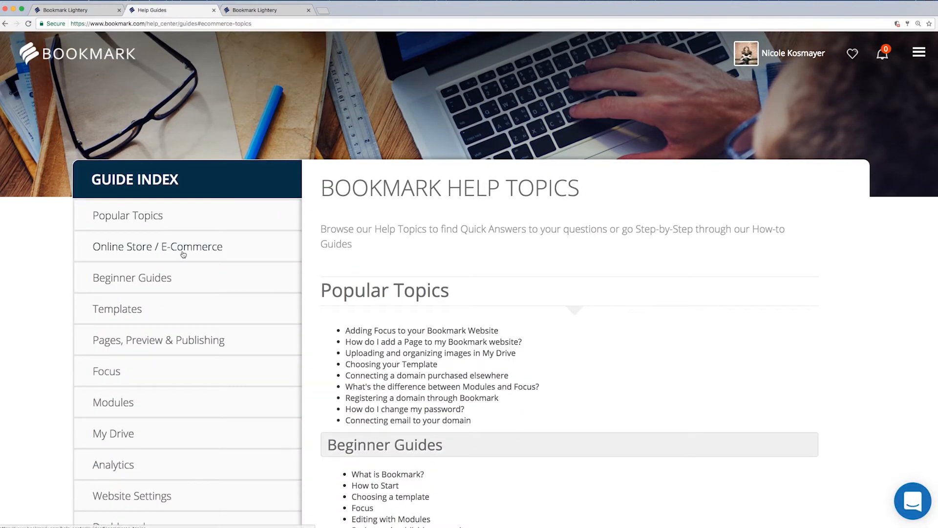
left_click(183, 254)
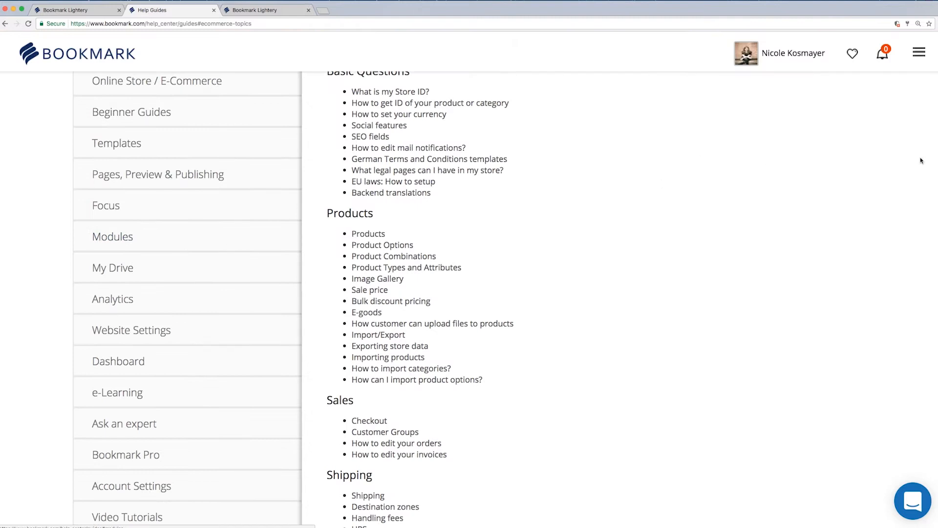
scroll(489, 293, "up", 5)
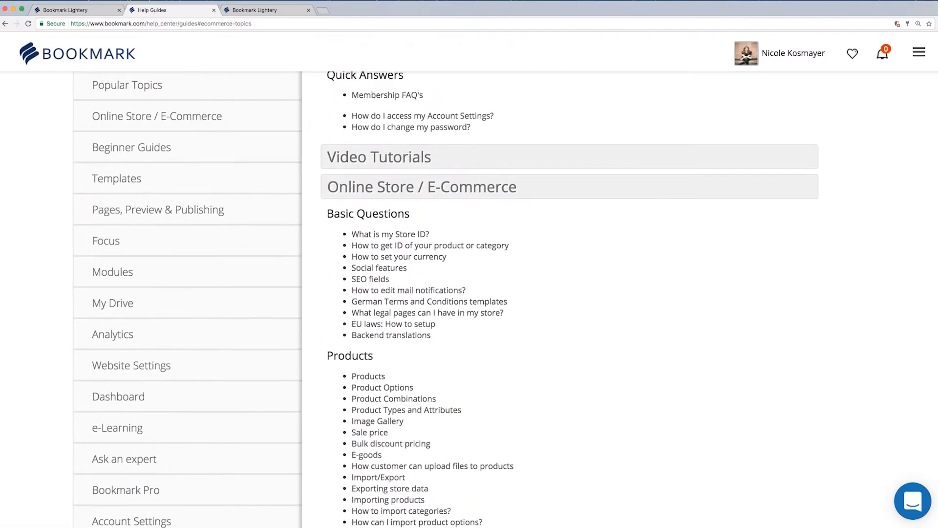
scroll(489, 293, "down", 9)
scroll(488, 293, "down", 6)
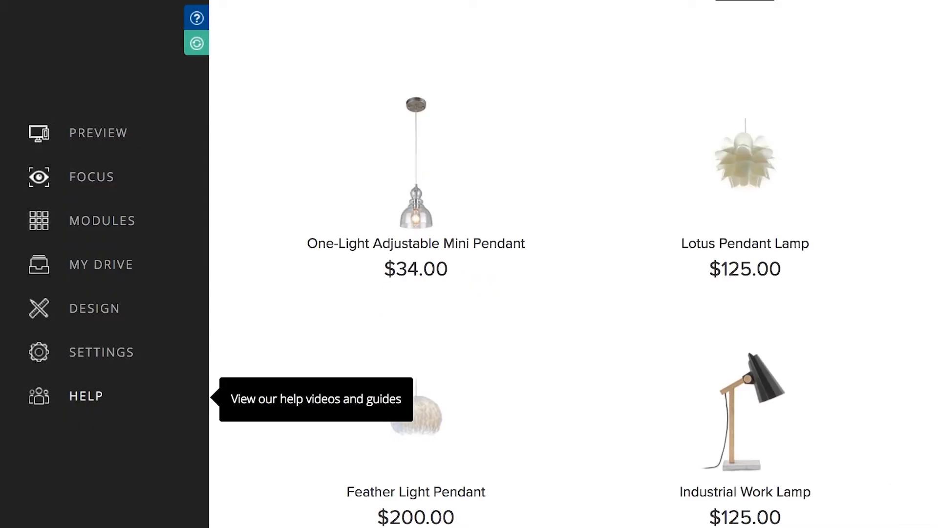
- Open E-COMMERCE from SETTINGS to reach the store's Orders page with 7 sample orders
left_click(103, 358)
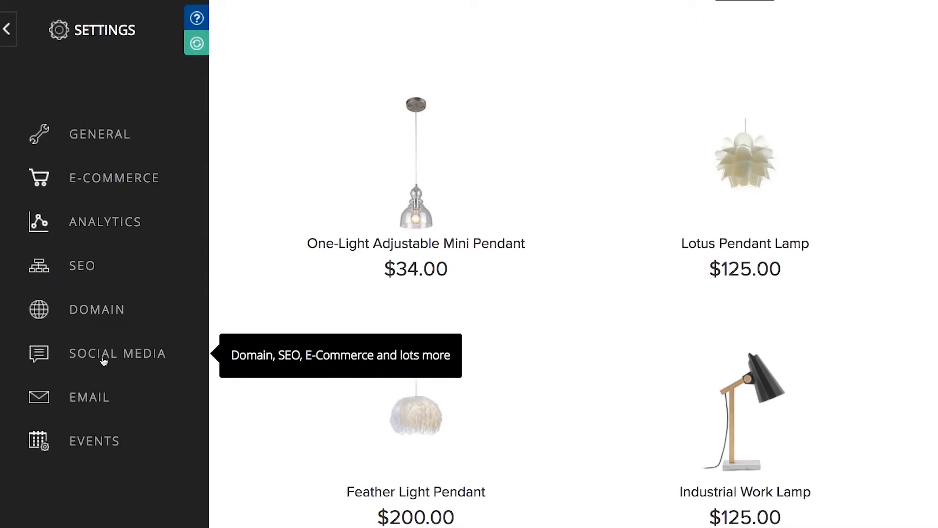
left_click(139, 178)
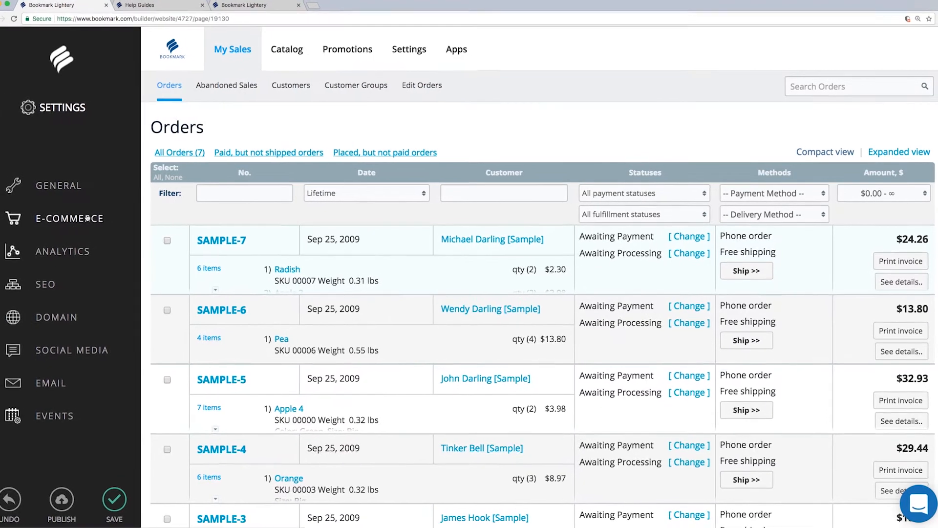
- Look through the store's Catalog, Promotions, Settings and Apps pages, ending back on Catalog
left_click(266, 55)
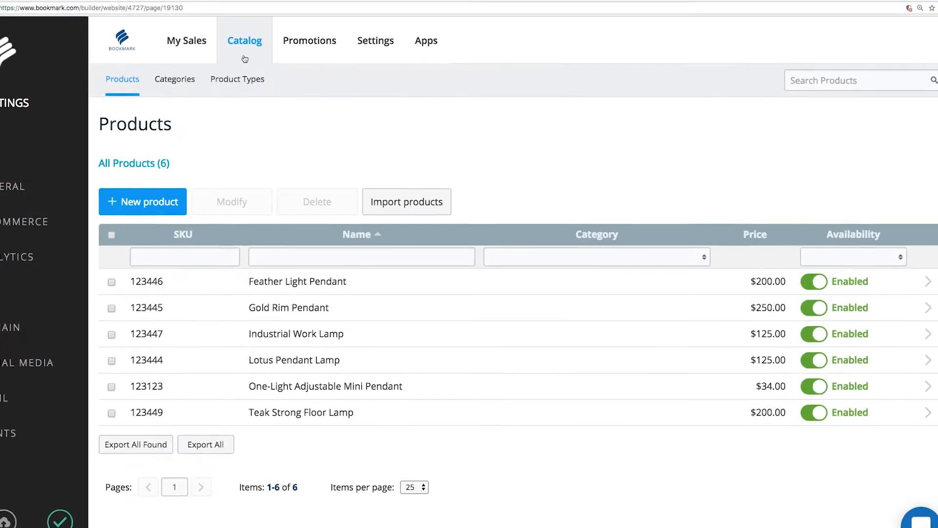
left_click(322, 62)
left_click(354, 53)
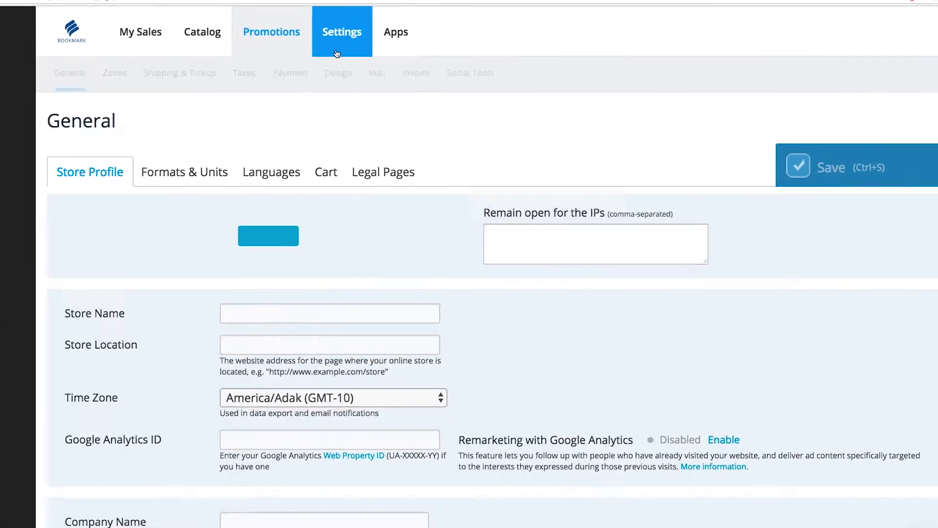
left_click(371, 53)
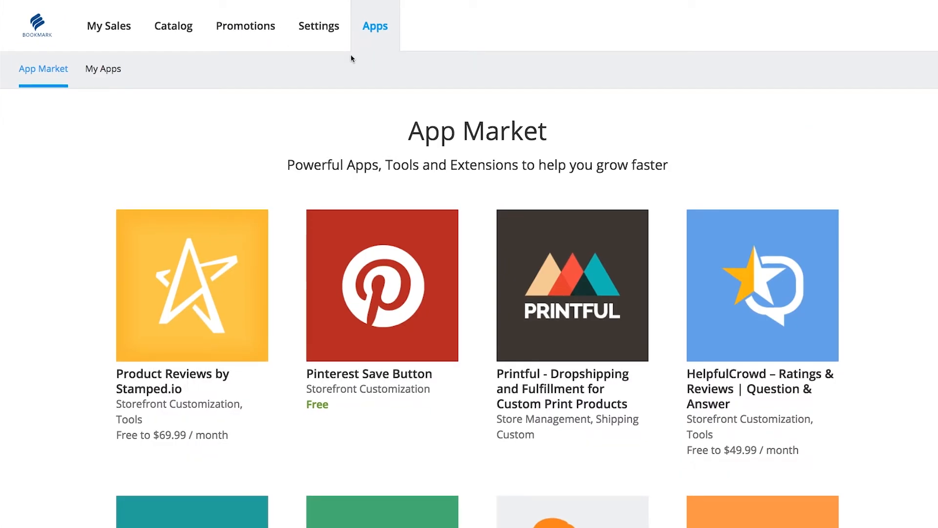
left_click(187, 49)
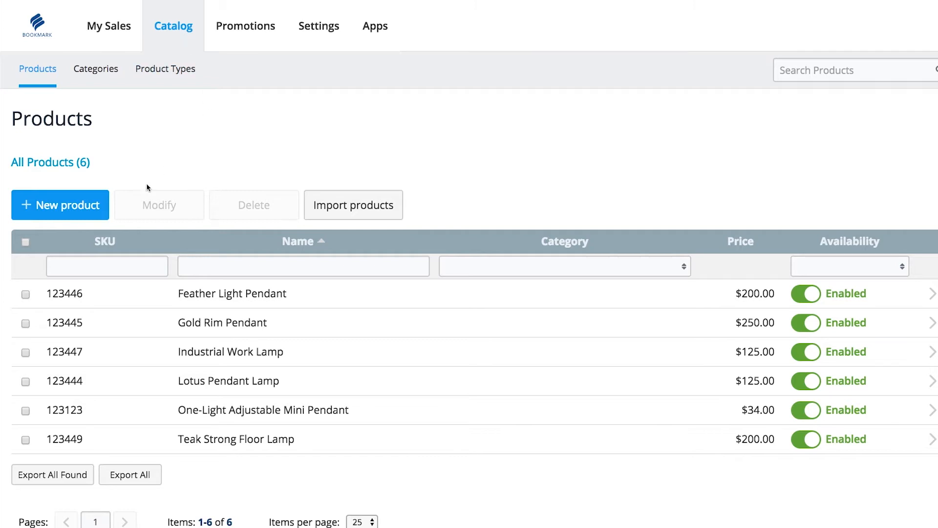
- Tick and untick the Feather Light Pendant and Gold Rim Pendant product rows
left_click(26, 295)
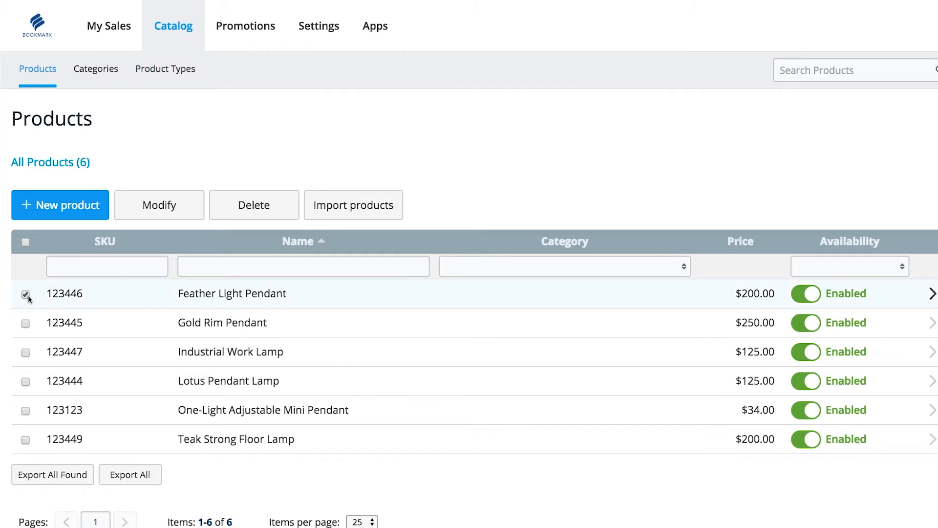
left_click(26, 294)
left_click(26, 323)
left_click(26, 323)
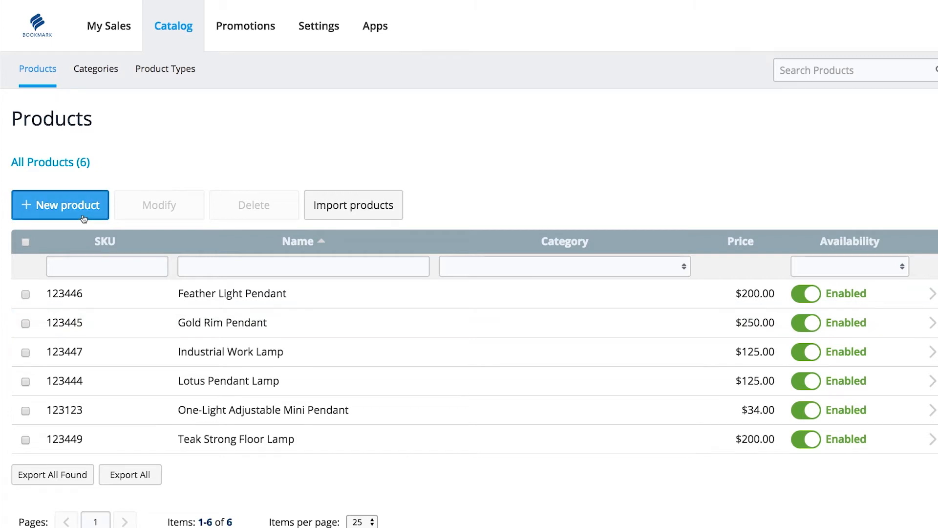
- Add a new product and give it the image Pendant - 5.jpg
left_click(84, 215)
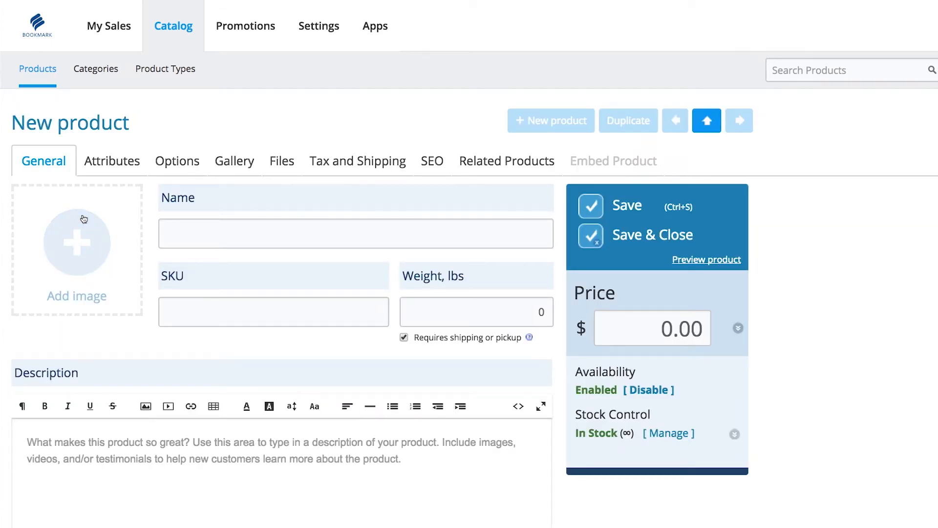
left_click(84, 218)
left_click(410, 38)
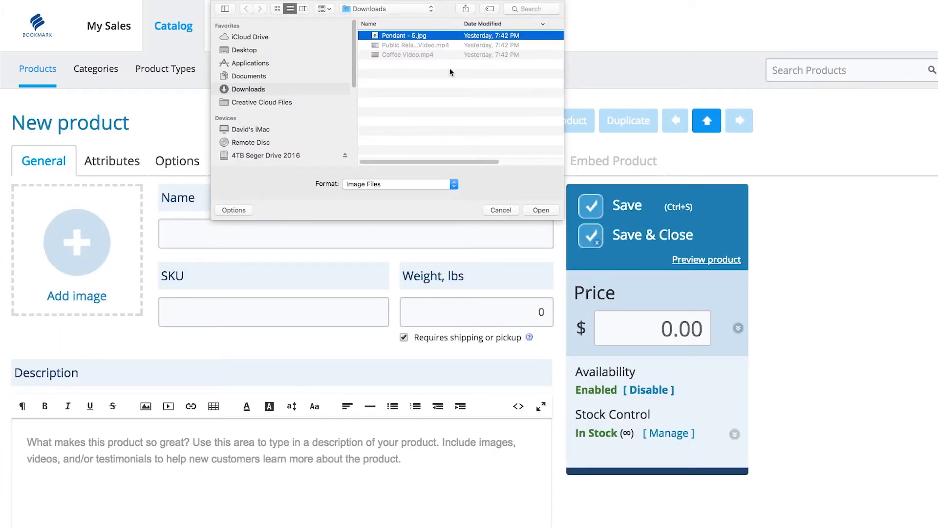
left_click(537, 210)
- Name it 'Spherical Frame Pendant Light' with SKU 123448, weight 2 lbs, and shipping required
left_click(187, 233)
type("Spherical Frame Pendant Ligh")
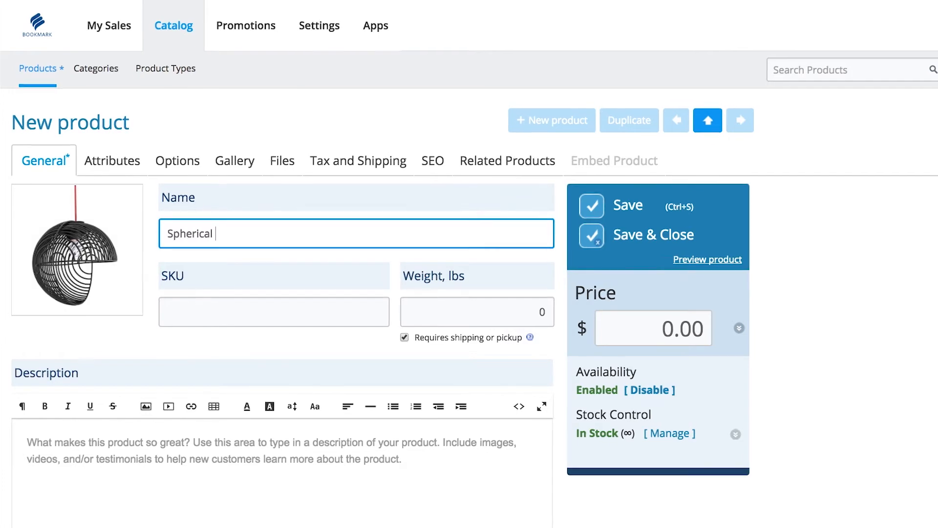
type("t")
key("Tab")
type("123448")
key("Tab")
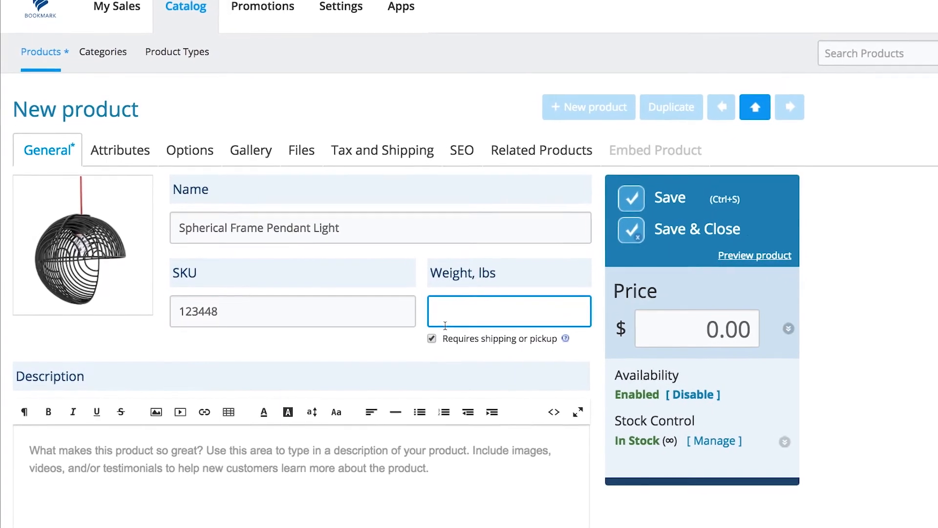
type("2")
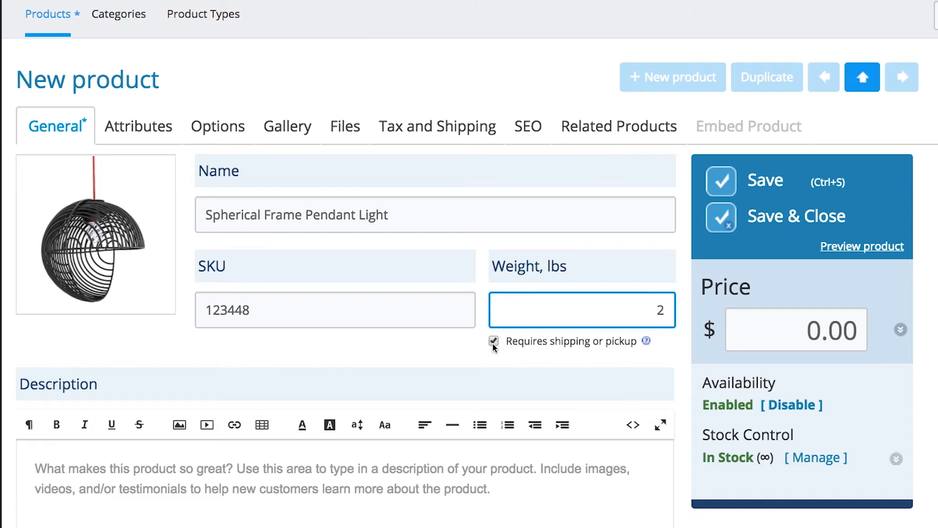
left_click(493, 343)
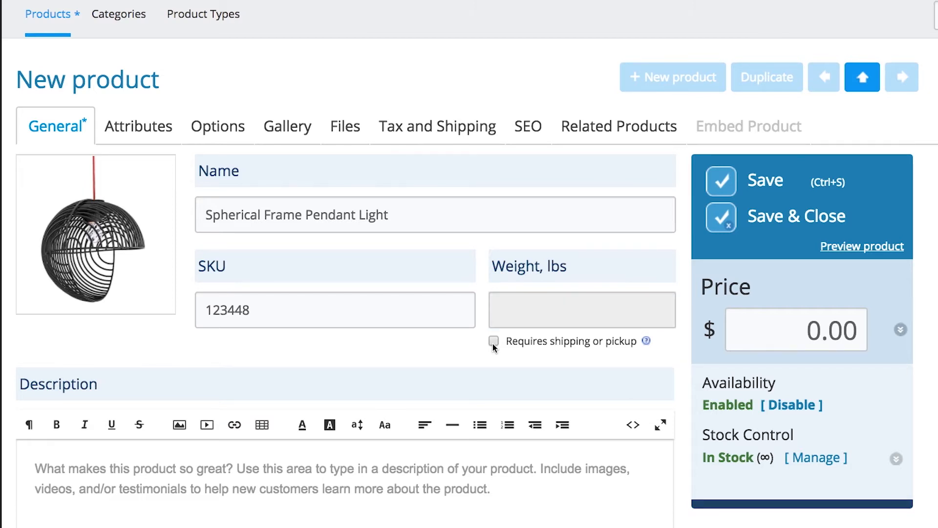
left_click(493, 344)
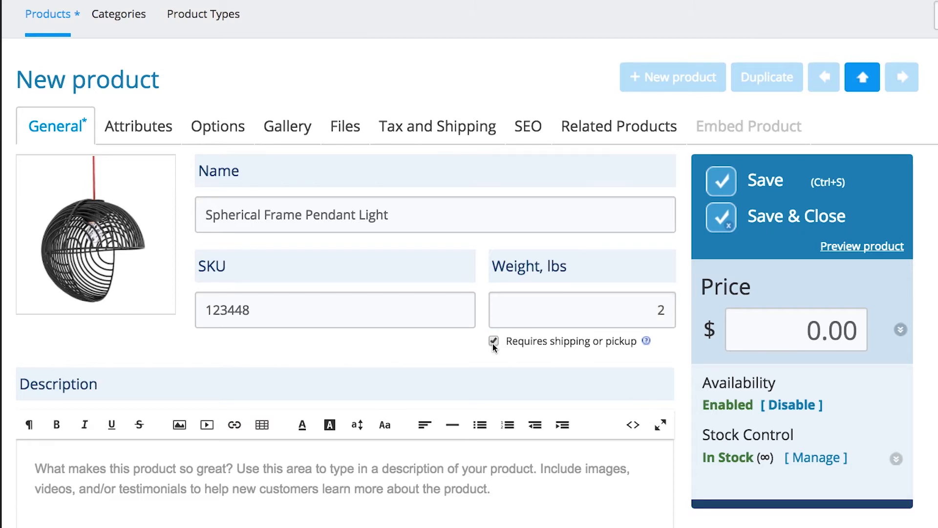
scroll(286, 474, "down", 5)
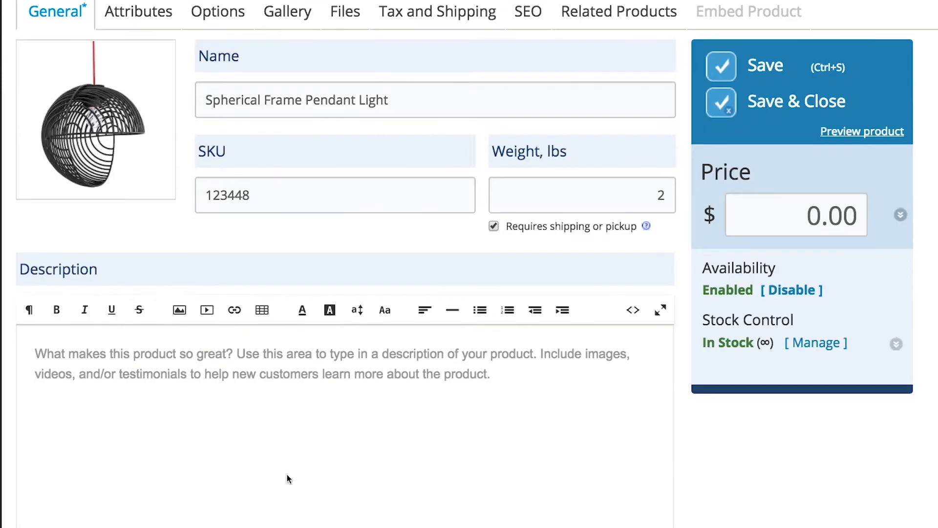
- Write a description calling it an artisanal Eastern European design, numbered and a true collector's piece
left_click(257, 383)
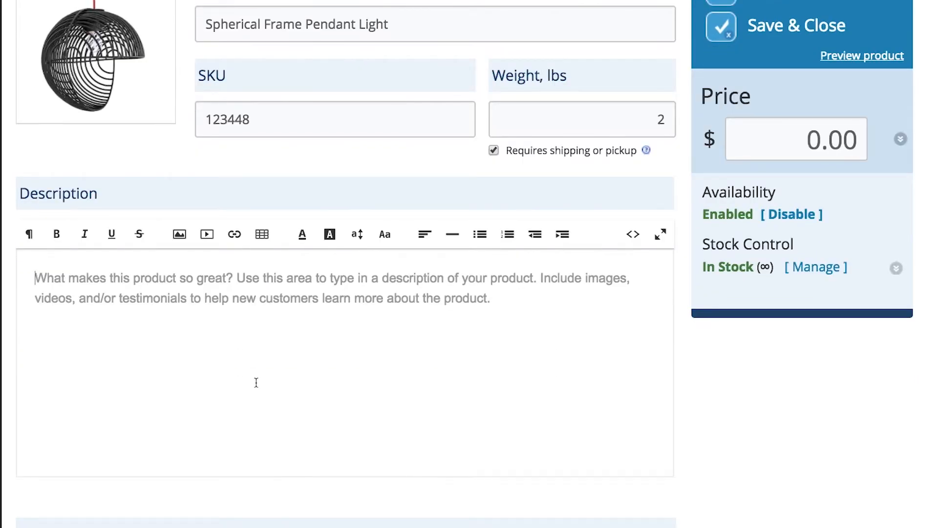
type("An artisanal design coming from Eastern Eur")
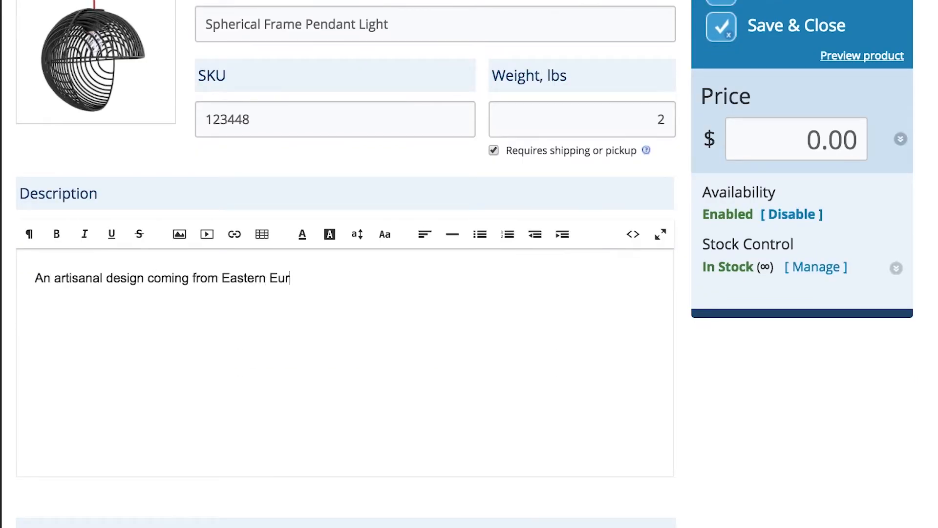
type("ope. The perfect addition to a cont")
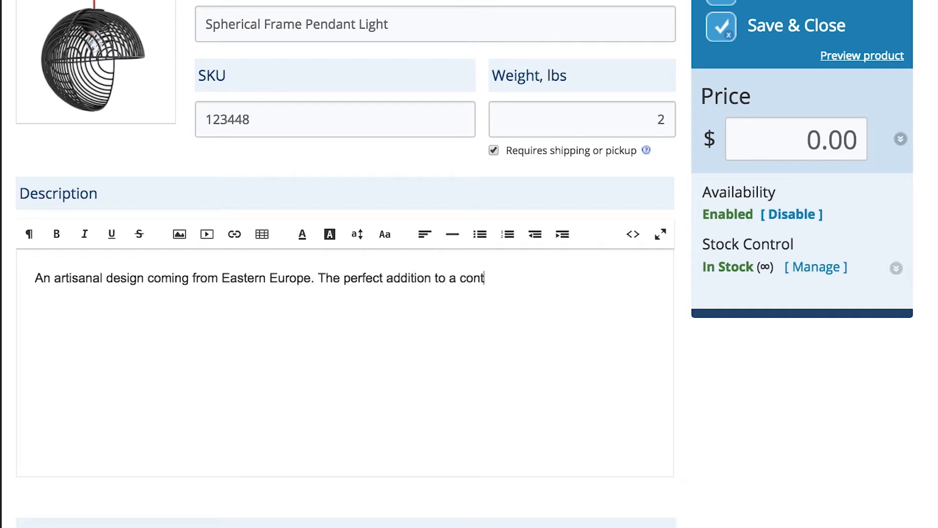
type("emporary home's dining or living space. Each light fic")
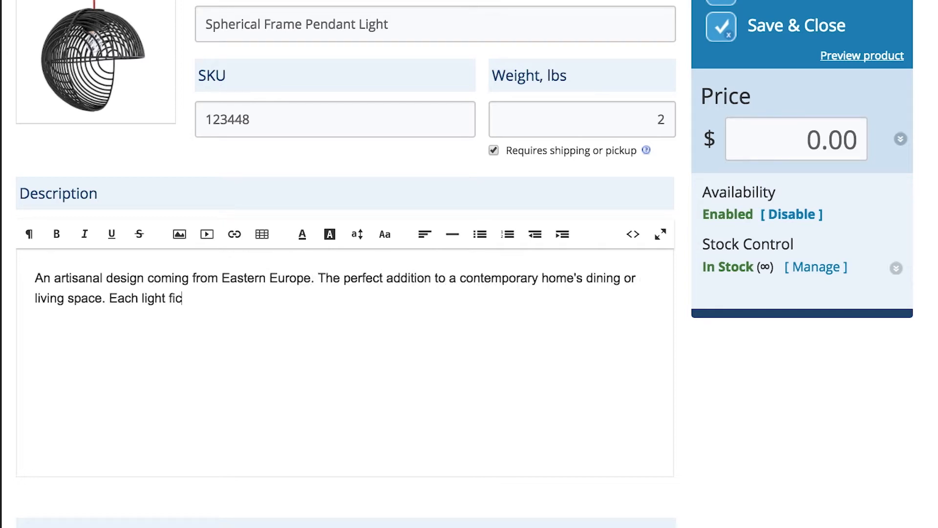
key("BackSpace")
type("xture is num")
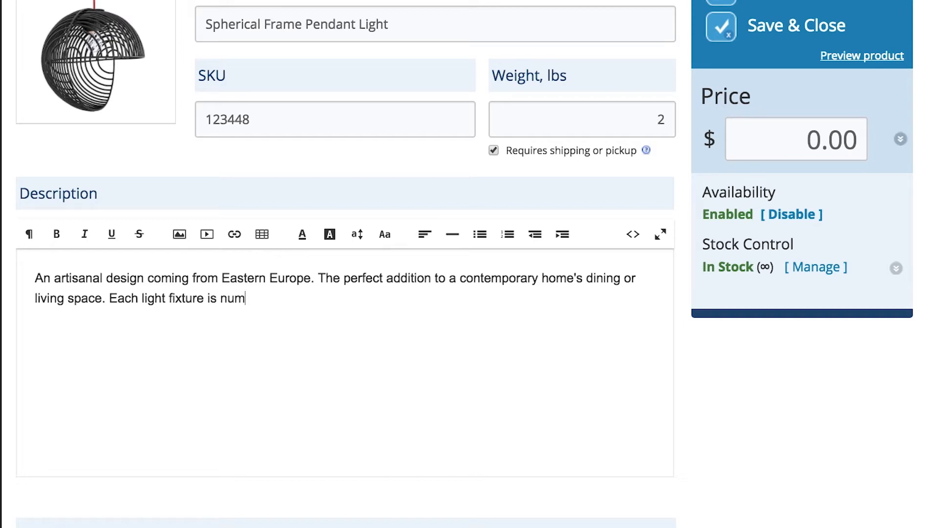
type("bered with limited quantity")
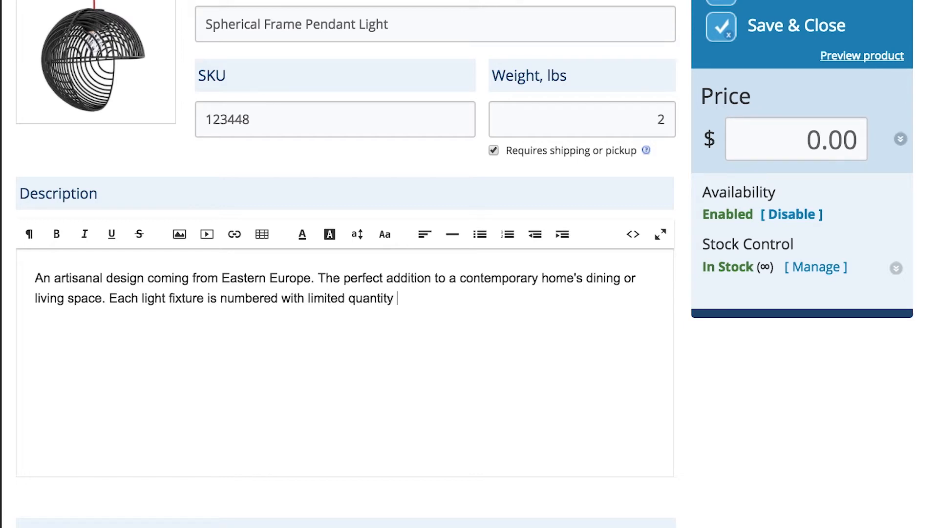
type(" making this a true collector's piece.")
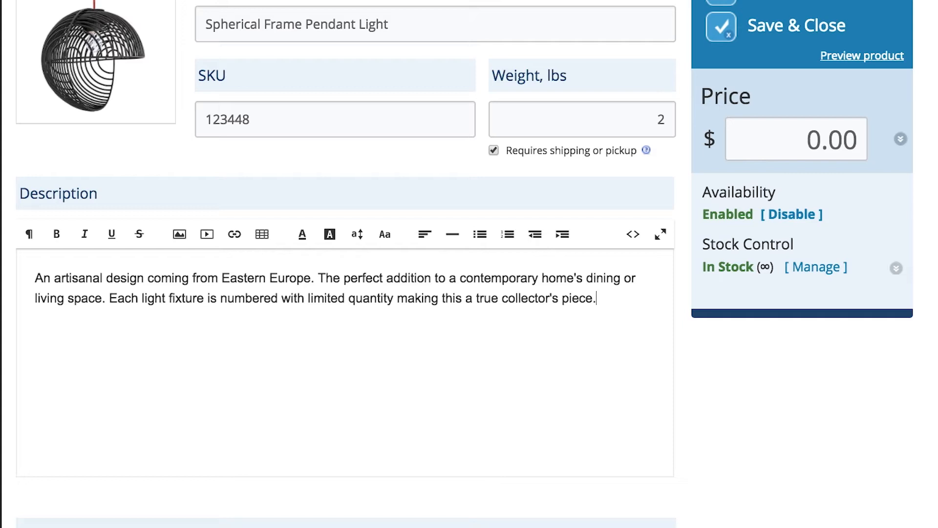
- Select all the description text and make it bold at 12px font size
key("ctrl+a")
left_click(56, 233)
left_click(302, 233)
left_click(372, 260)
left_click(358, 233)
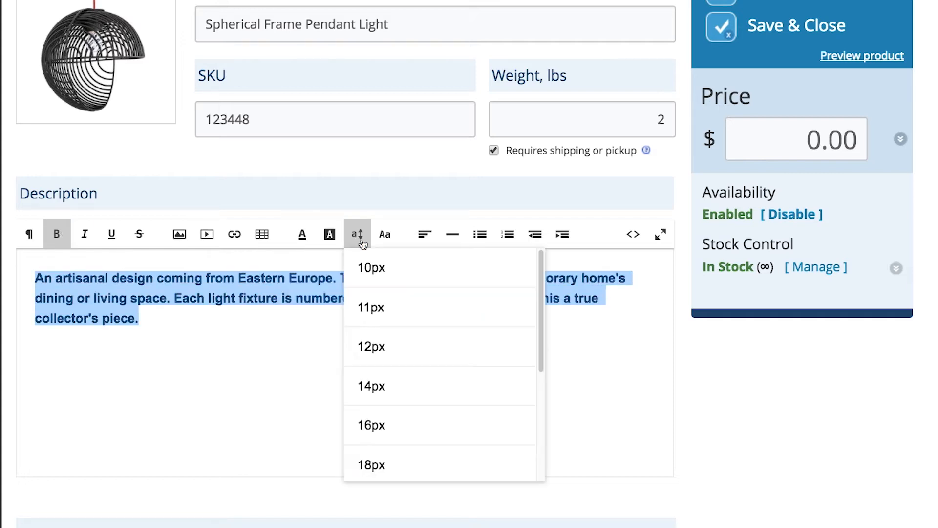
left_click(385, 345)
left_click(560, 301)
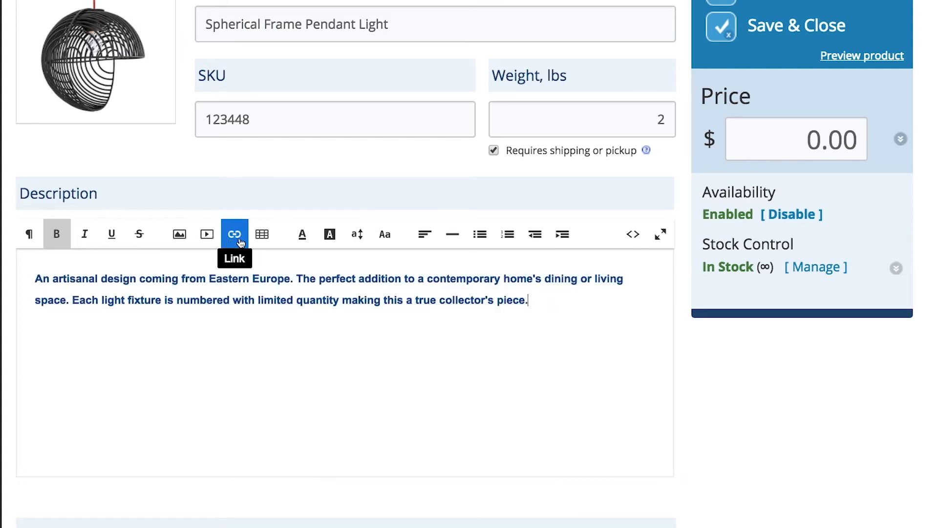
- Check the description's Insert Image and Insert Video dialogs, closing both without adding anything
left_click(180, 236)
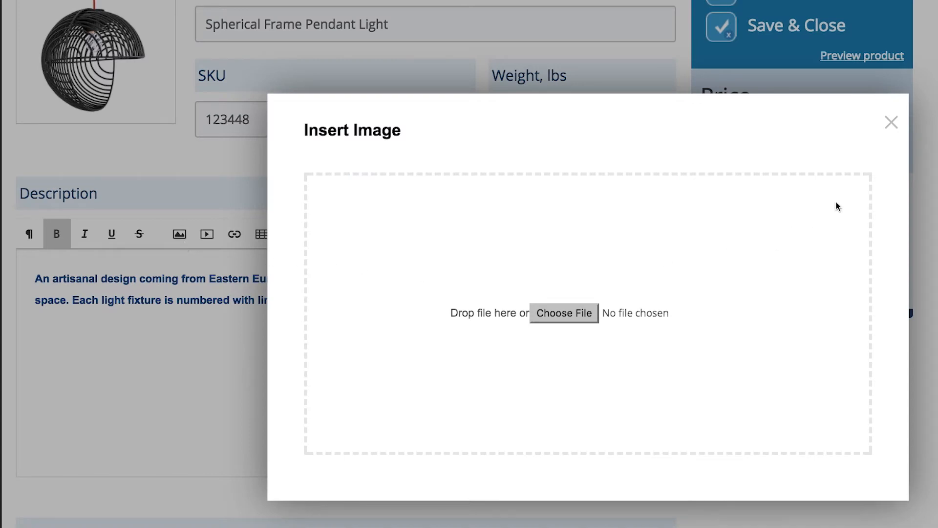
left_click(890, 123)
left_click(207, 236)
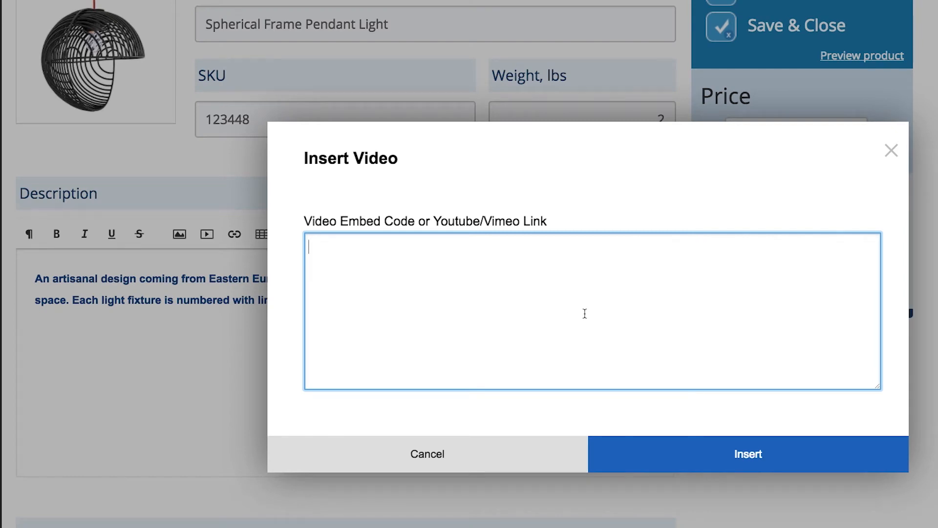
left_click(891, 151)
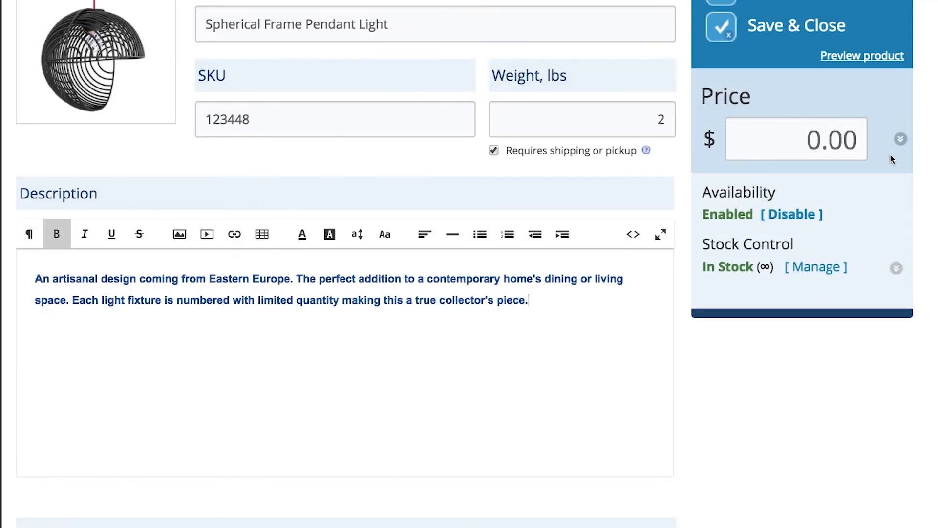
- Save the product, then set its price to 200.00 and save again
scroll(891, 155, "up", 4)
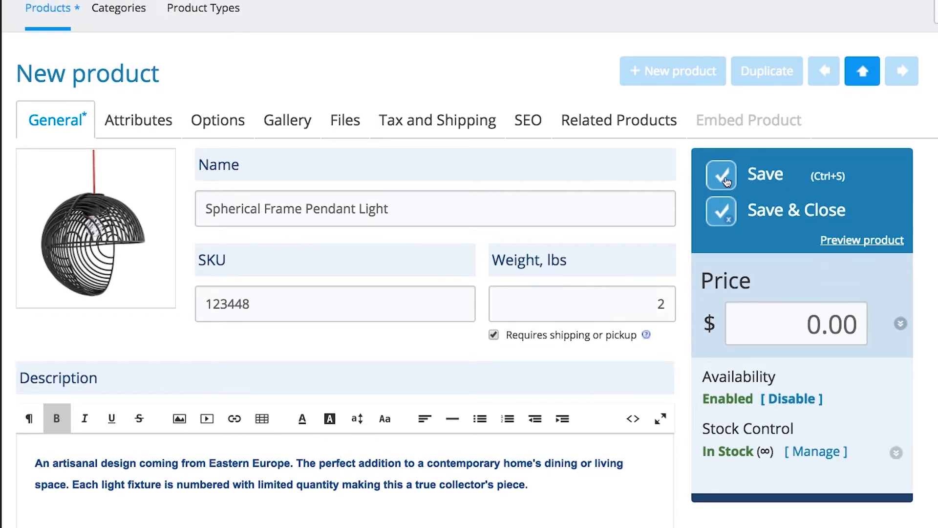
left_click(726, 177)
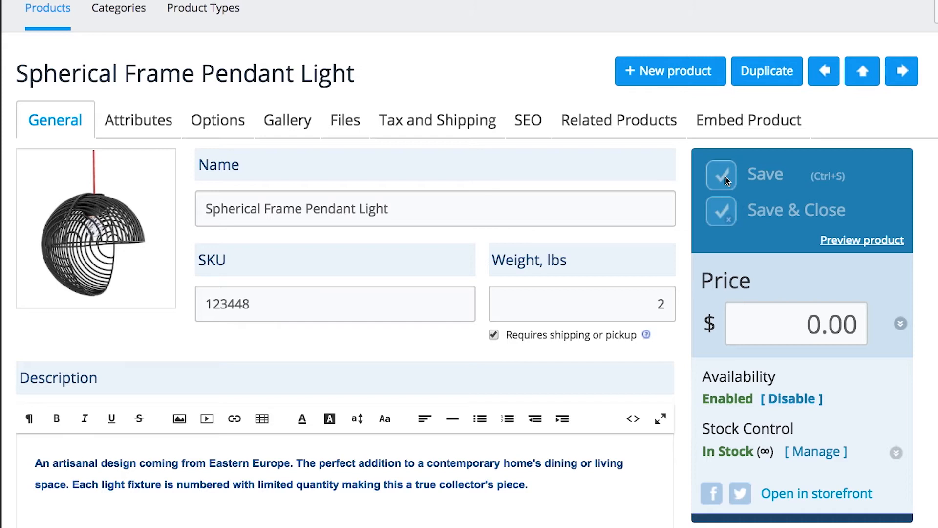
left_click(772, 321)
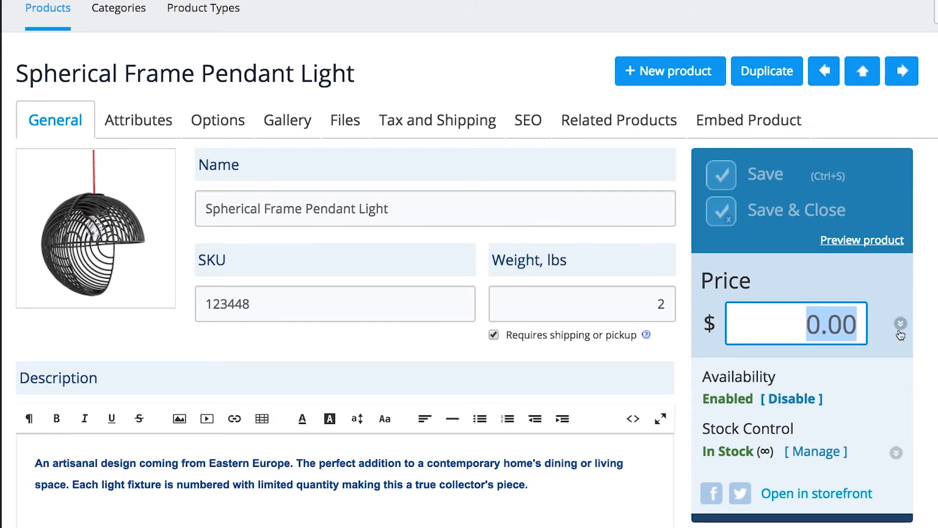
type("200.00")
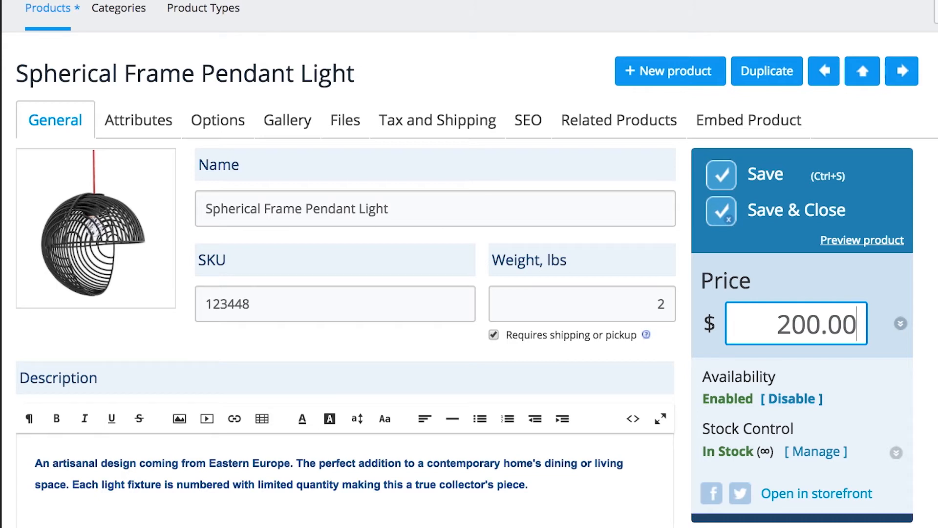
left_click(755, 176)
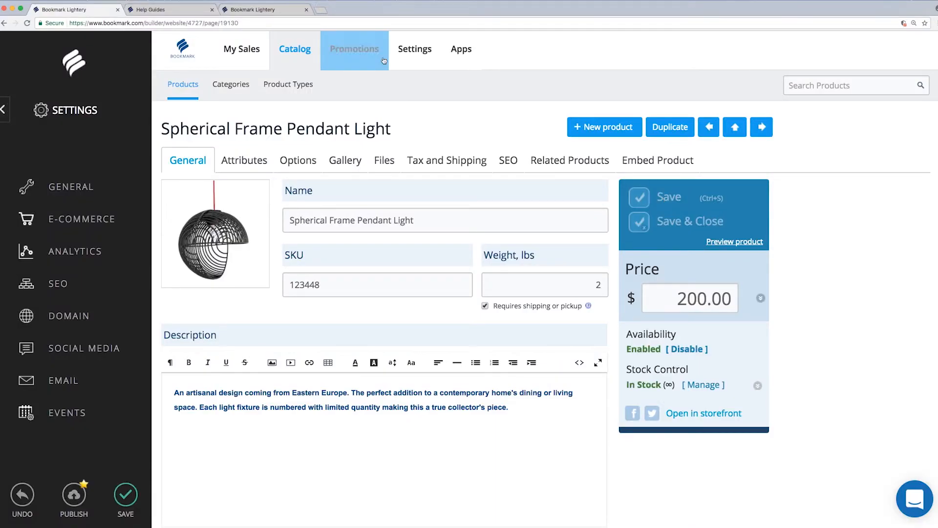
- Set the store currency to Canadian dollar in 1 999.99 format at 0.74 USD, and save
left_click(415, 49)
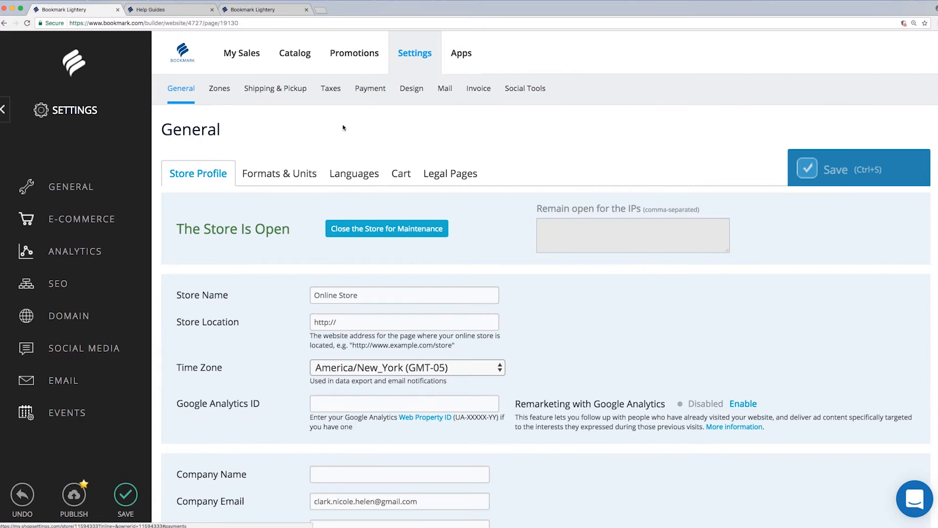
left_click(303, 178)
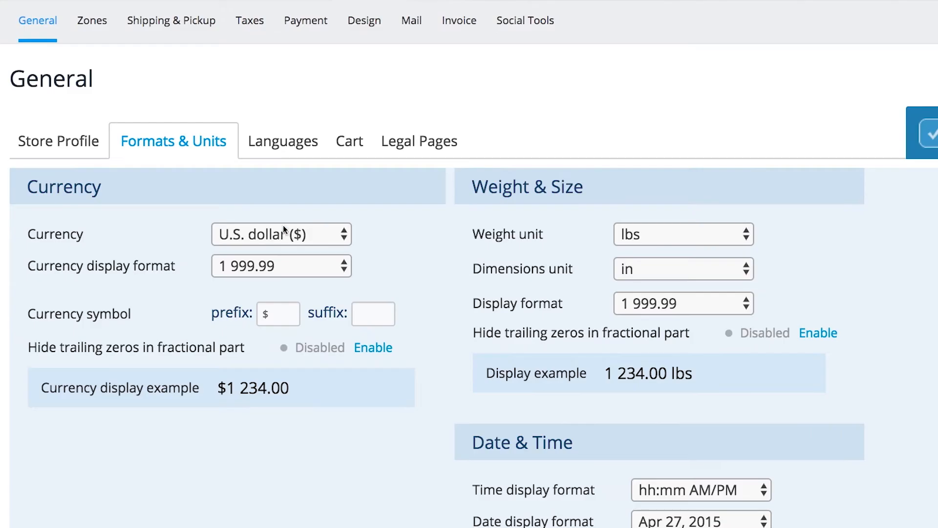
left_click(357, 238)
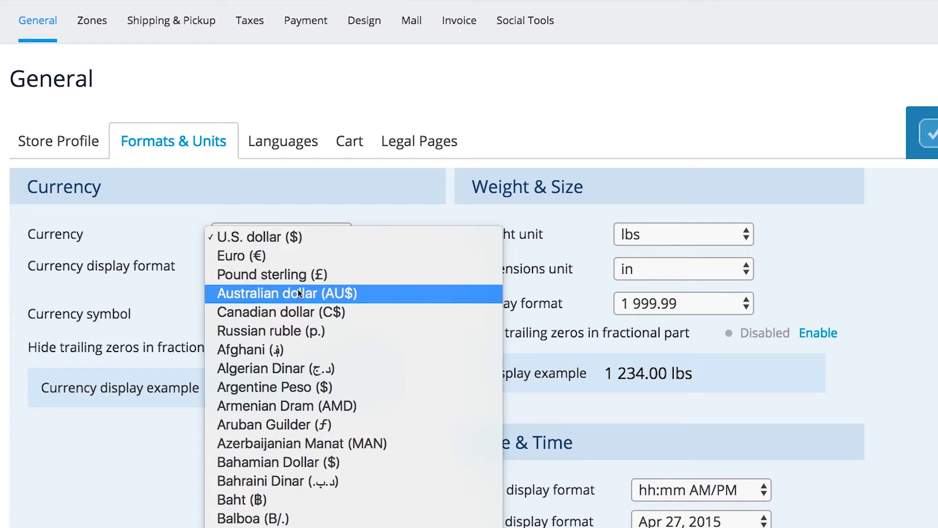
left_click(303, 311)
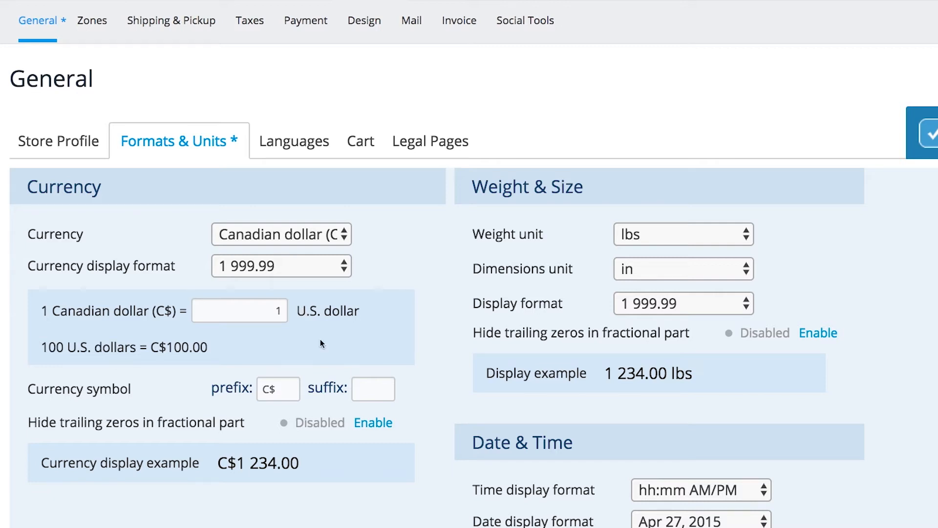
left_click(330, 267)
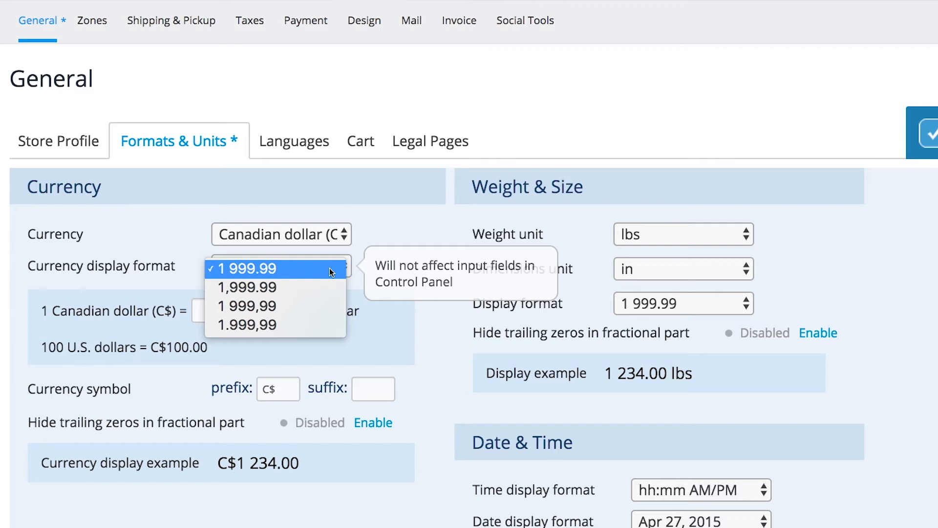
left_click(402, 322)
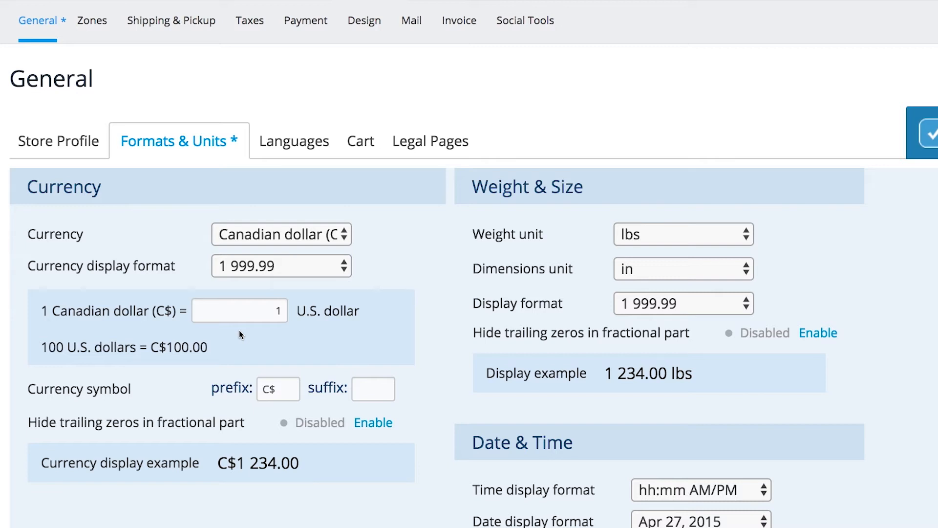
left_click(239, 312)
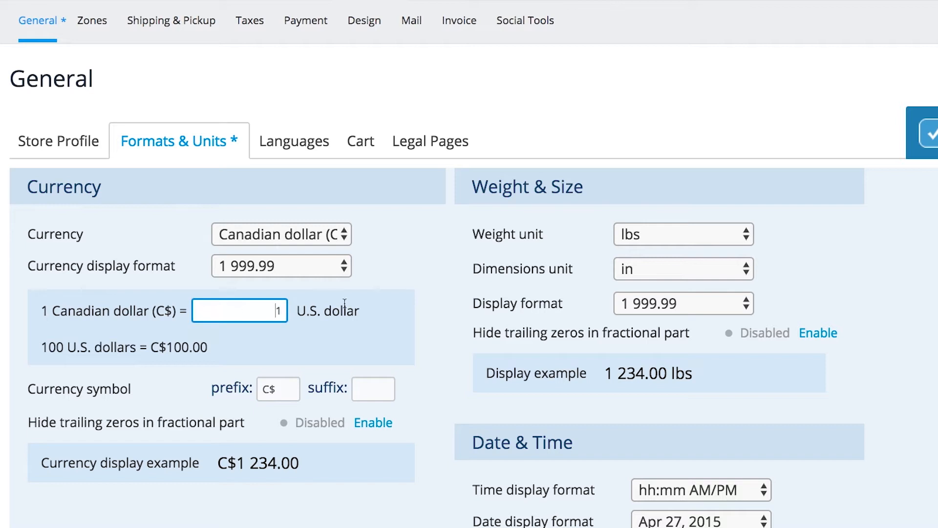
key("Delete")
type("0.74")
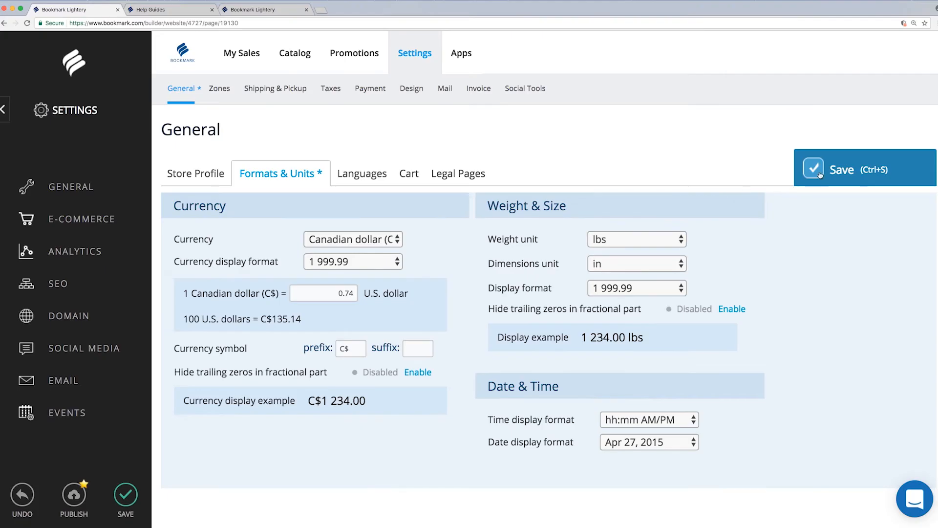
left_click(928, 134)
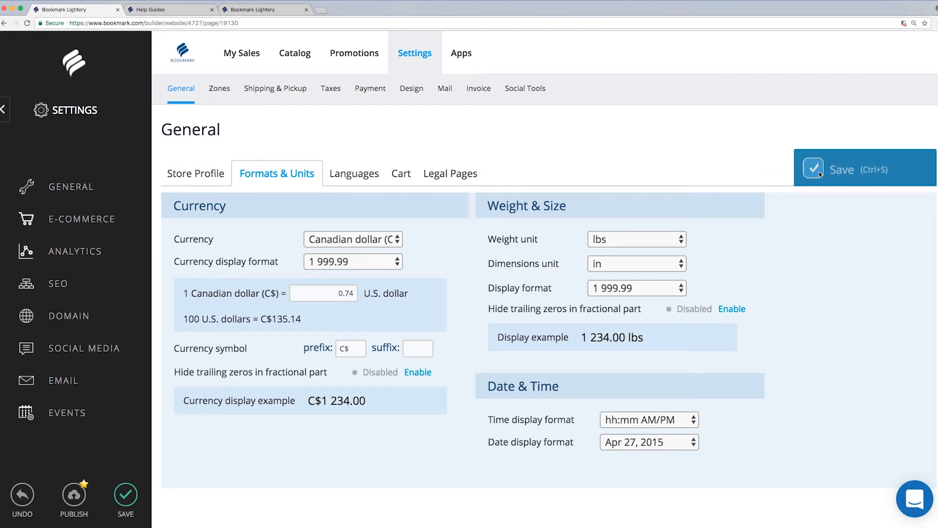
- Open Spherical Frame Pendant Light from the catalog and enter a 250.00 'Compare to' price
left_click(311, 57)
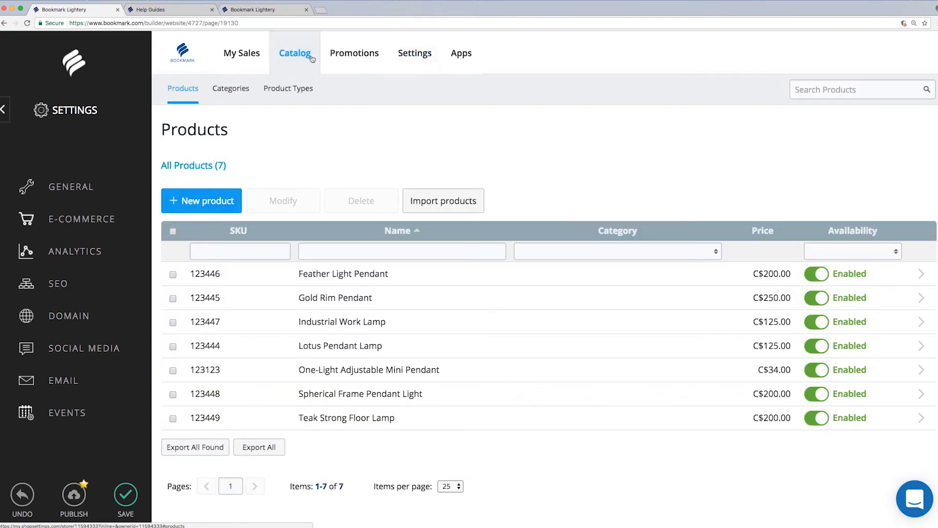
left_click(355, 398)
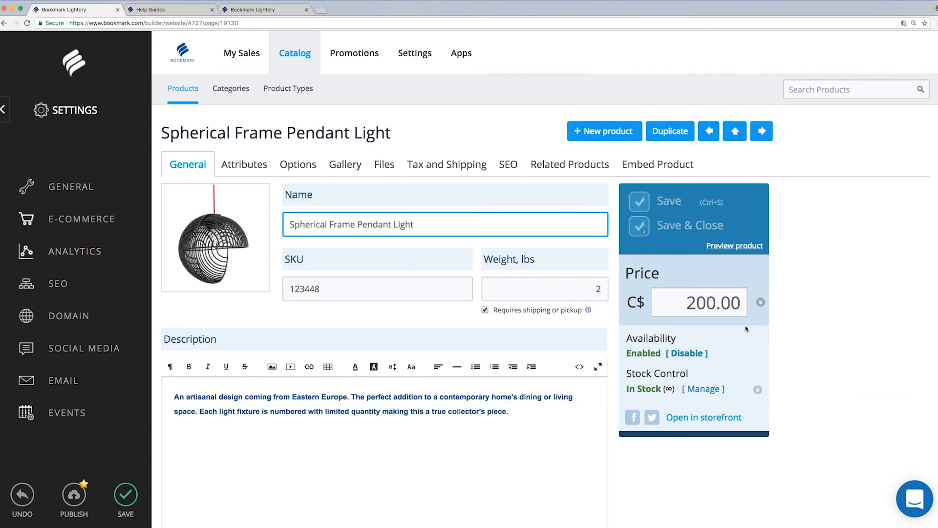
left_click(761, 304)
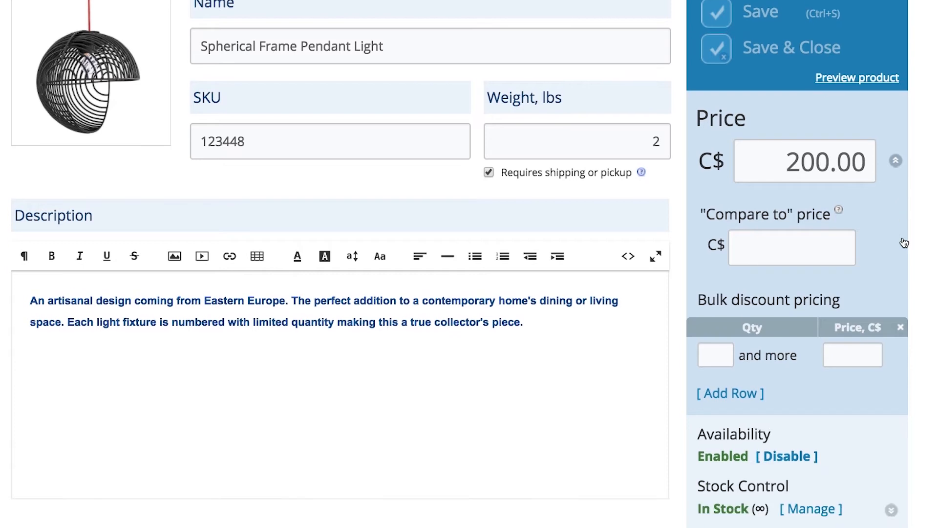
scroll(904, 242, "down", 1)
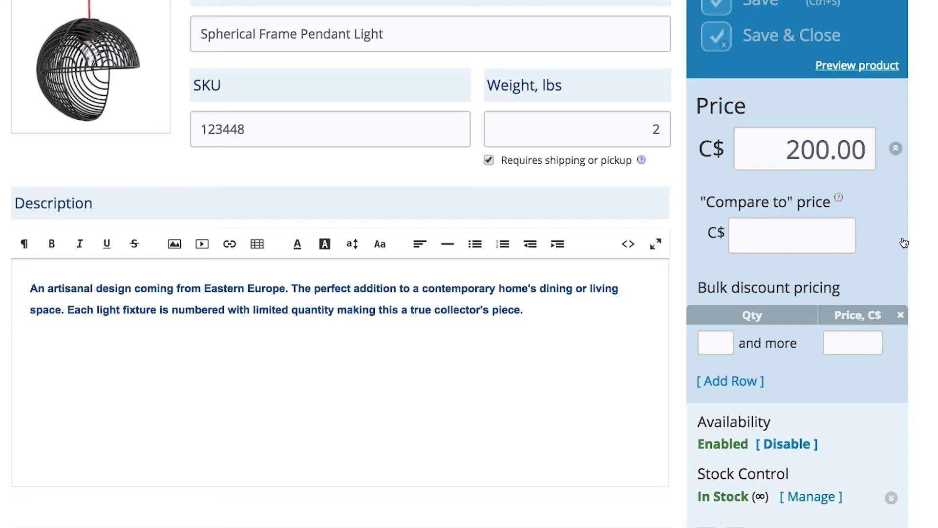
left_click(798, 227)
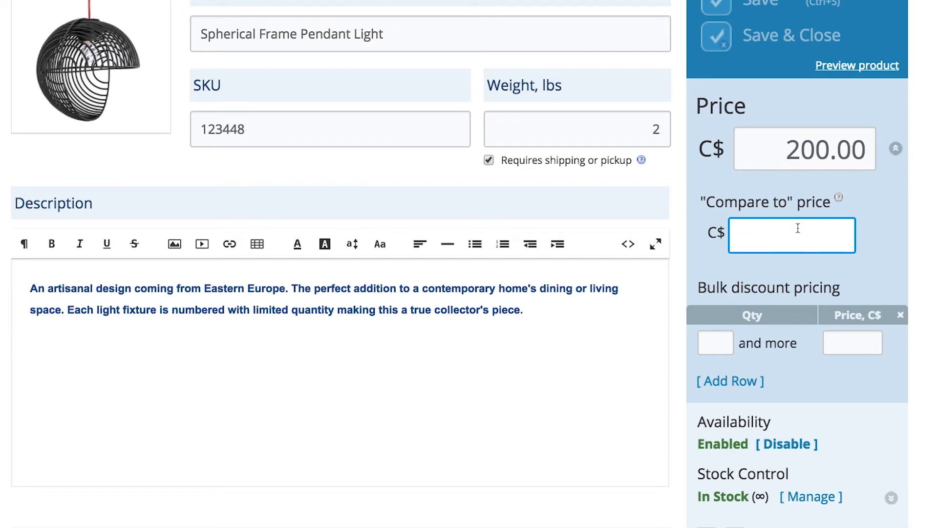
type("250.00")
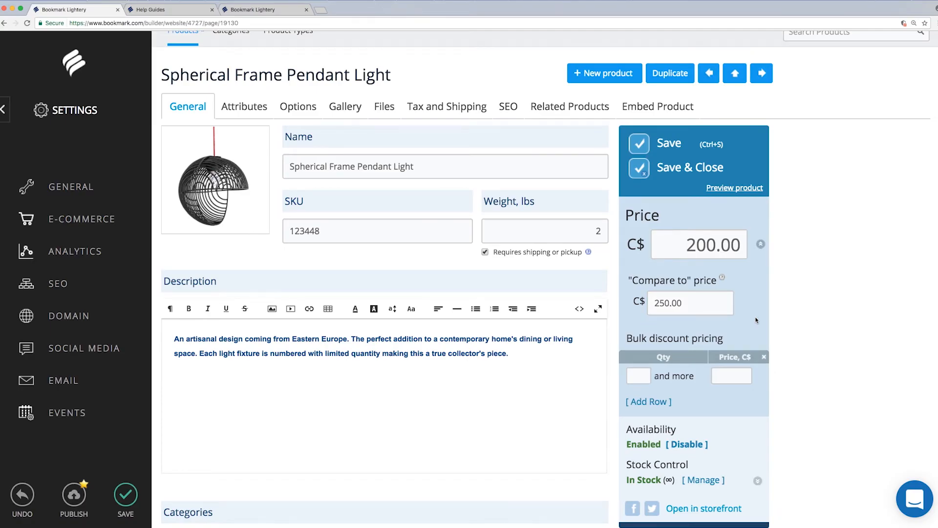
- Add a bulk discount tier of C$175.00 at quantity 3, remove the empty row, and save
scroll(756, 320, "down", 5)
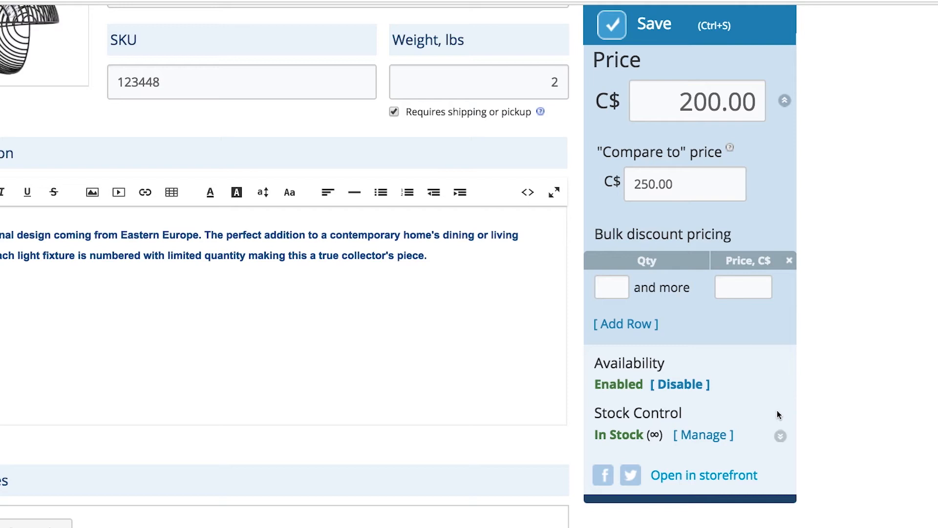
left_click(613, 288)
type("3")
left_click(721, 286)
type("175.00")
left_click(733, 321)
left_click(639, 331)
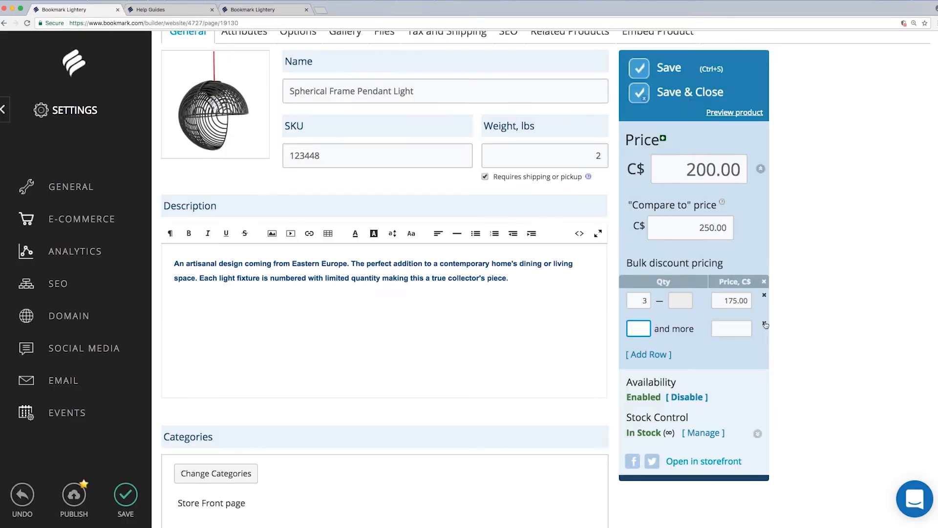
left_click(790, 319)
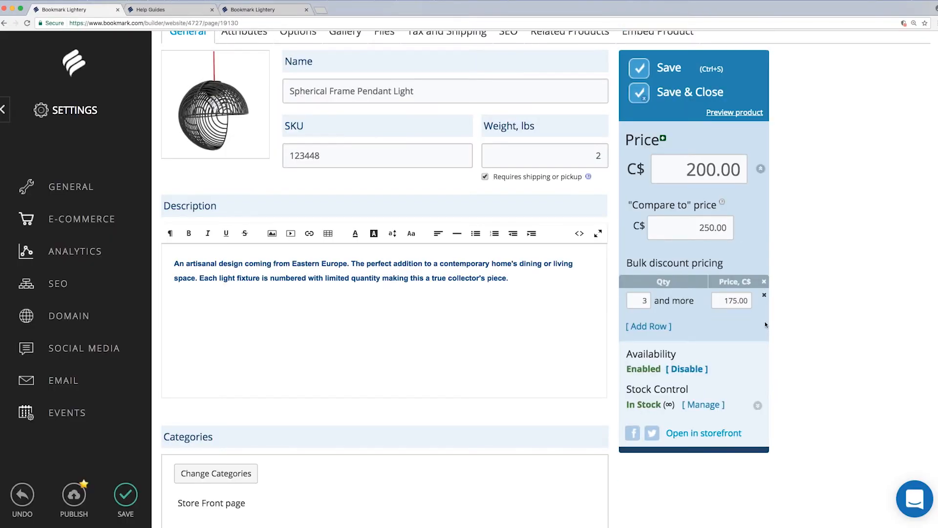
left_click(642, 70)
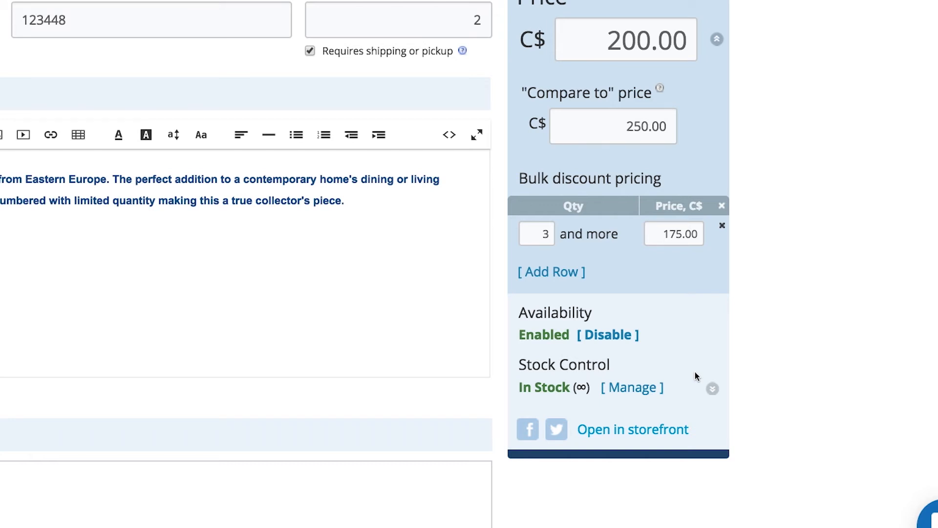
- Toggle the product's availability off and back on, and limit its stock to 50 units
left_click(611, 337)
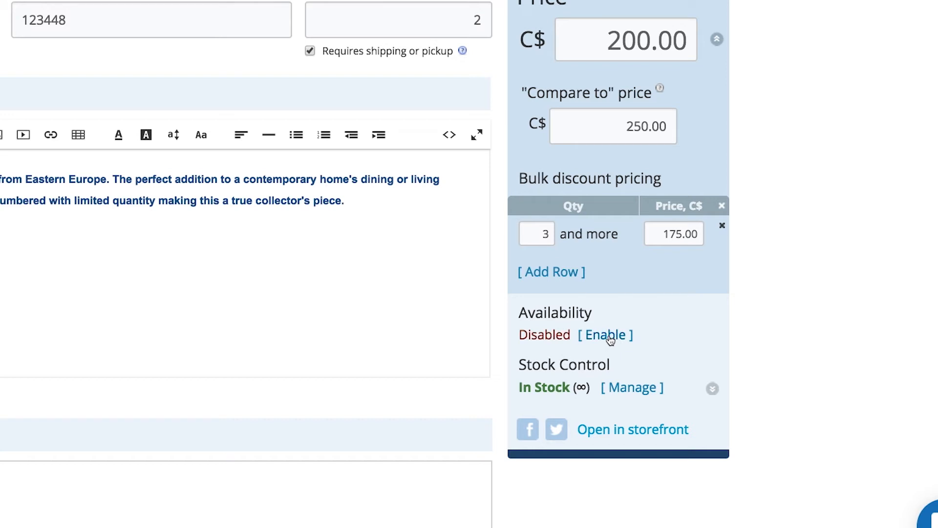
left_click(611, 339)
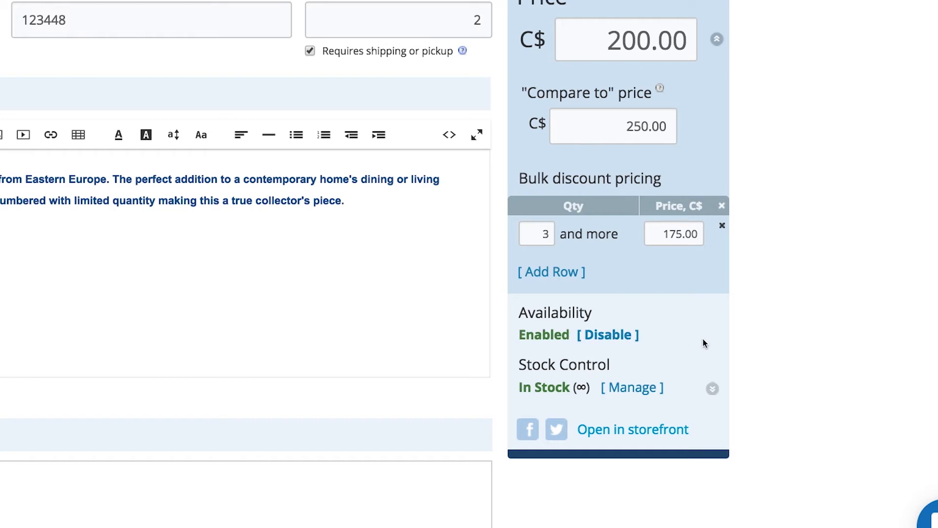
left_click(653, 387)
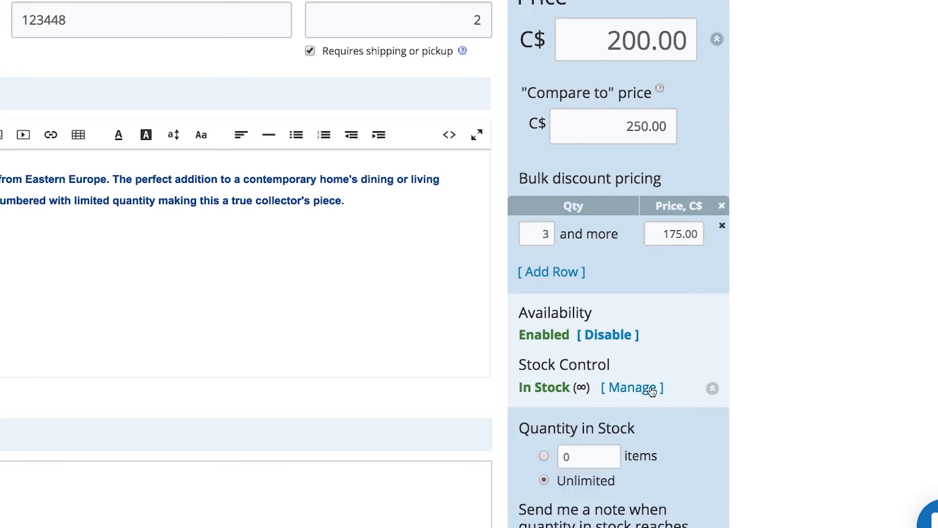
scroll(652, 391, "down", 1)
scroll(652, 391, "down", 2)
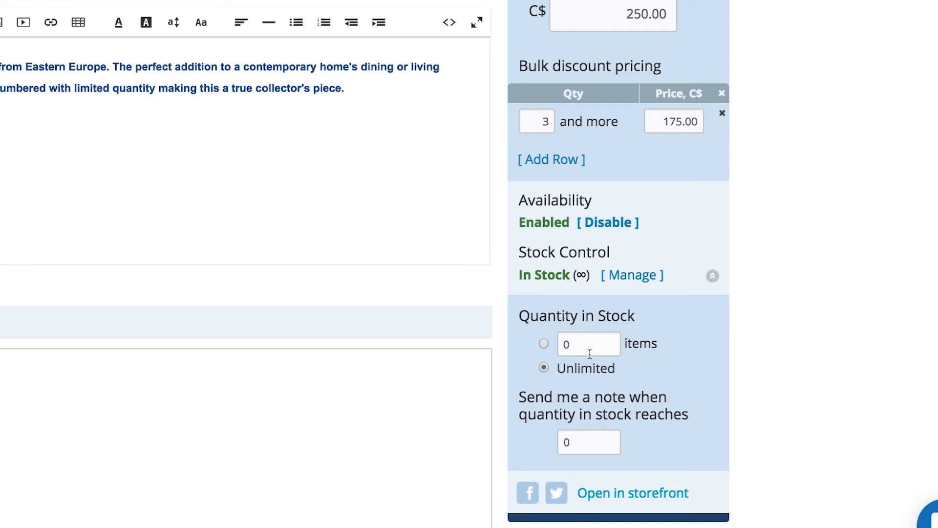
left_click(545, 343)
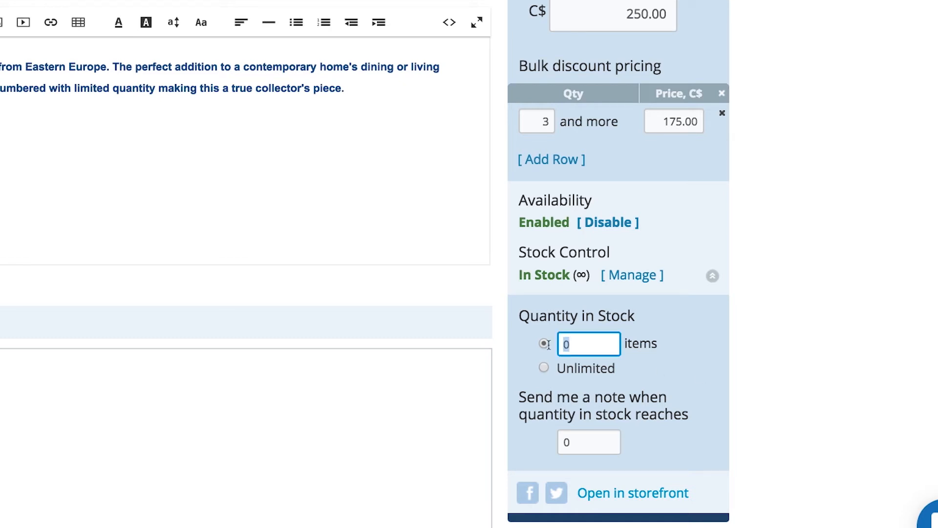
type("50")
left_click(672, 374)
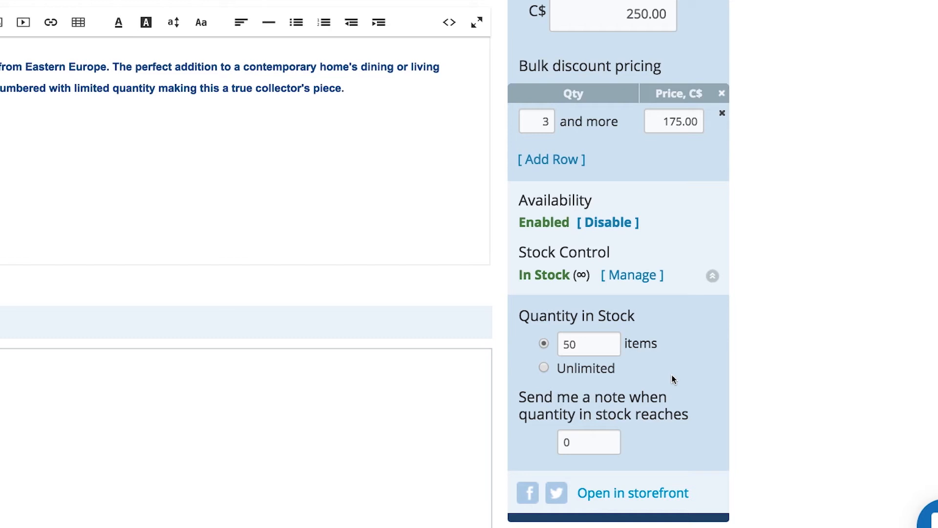
- Set the low-stock notification threshold to 5 and save the stock settings
left_click(599, 437)
type("5")
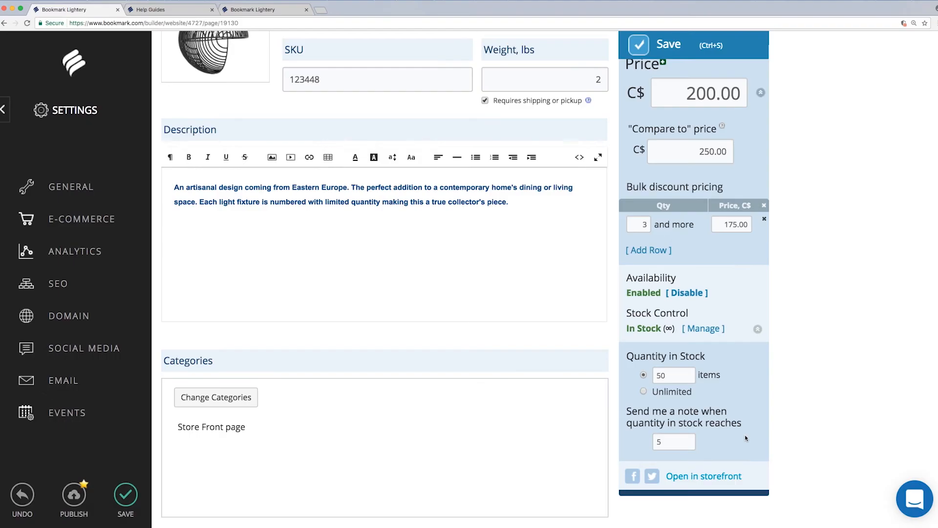
left_click(696, 433)
scroll(745, 435, "up", 3)
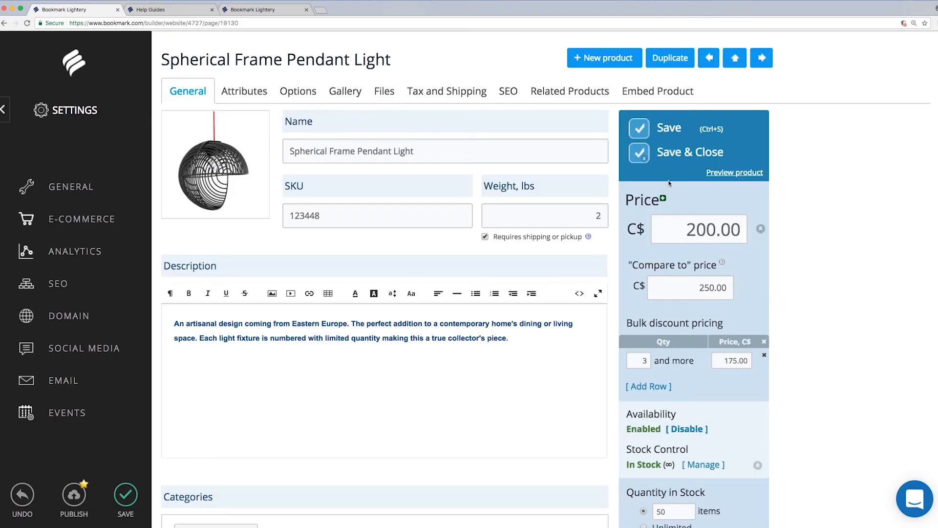
left_click(637, 131)
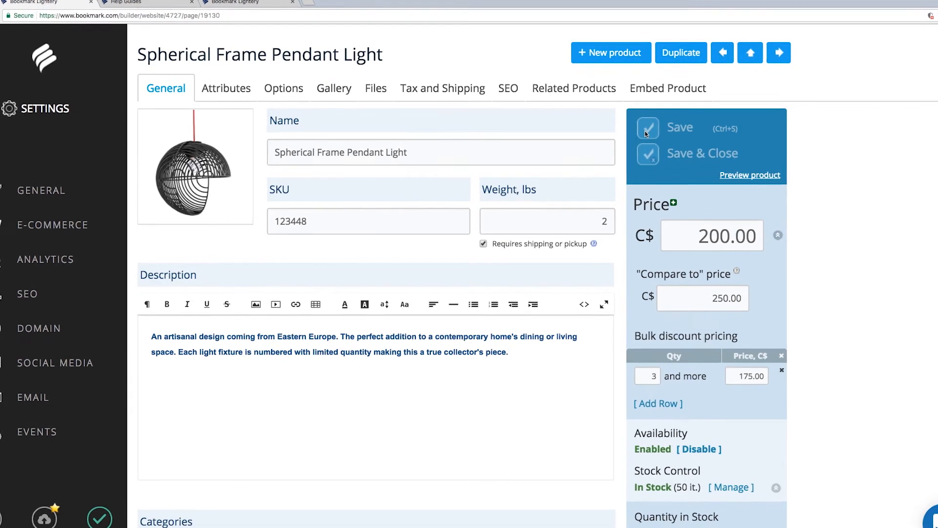
- Add Brand 'Spherical Frame Creations' and UPC 123448 attributes, then show the Options section
left_click(229, 87)
left_click(420, 192)
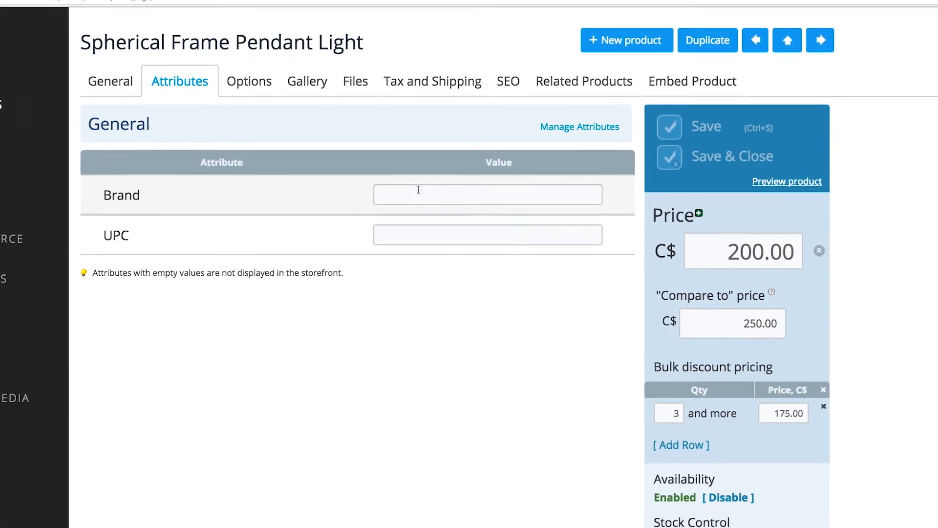
type("Spherical Frame Creations")
key("Tab")
type("123448")
left_click(453, 293)
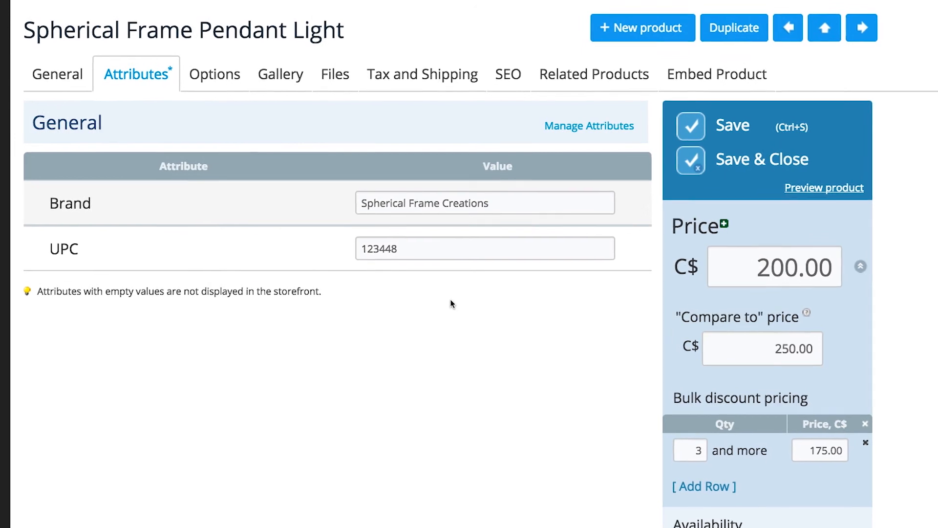
left_click(226, 83)
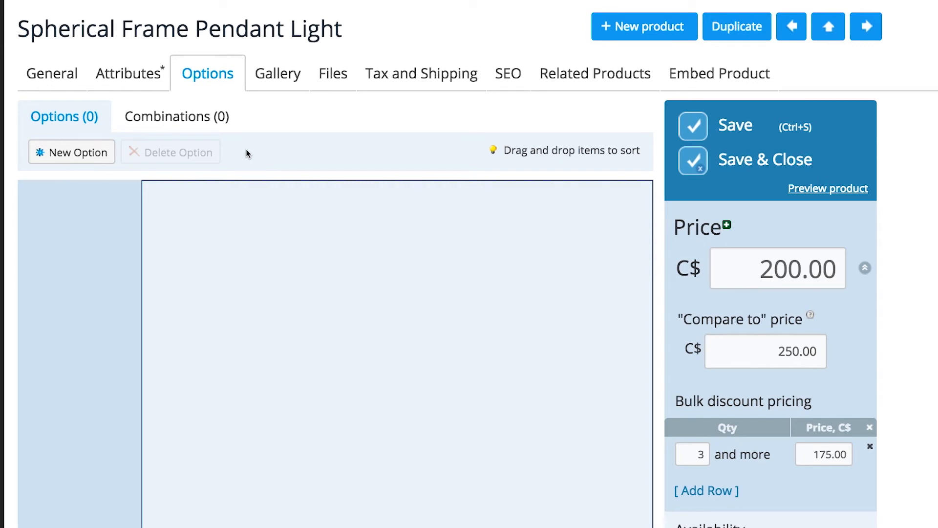
- Create a new 'Color' option using radio buttons that customers must select
left_click(71, 155)
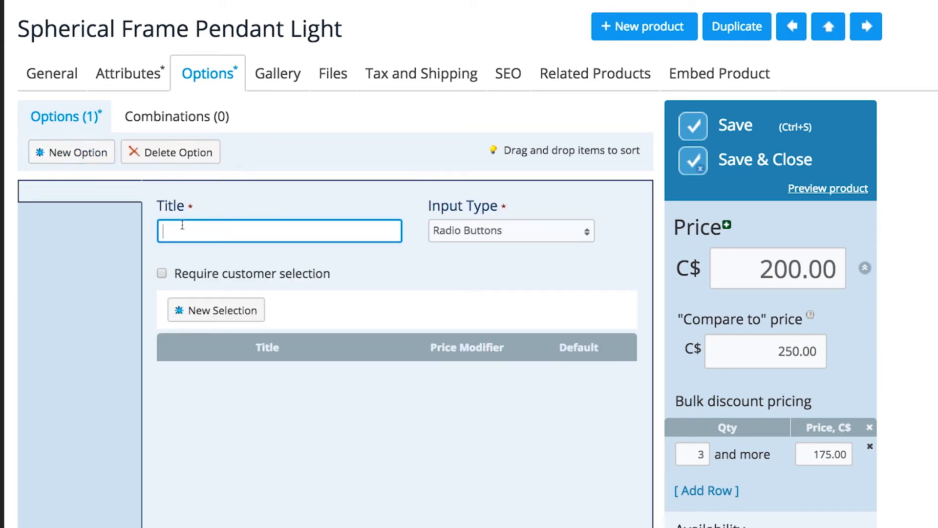
type("Color")
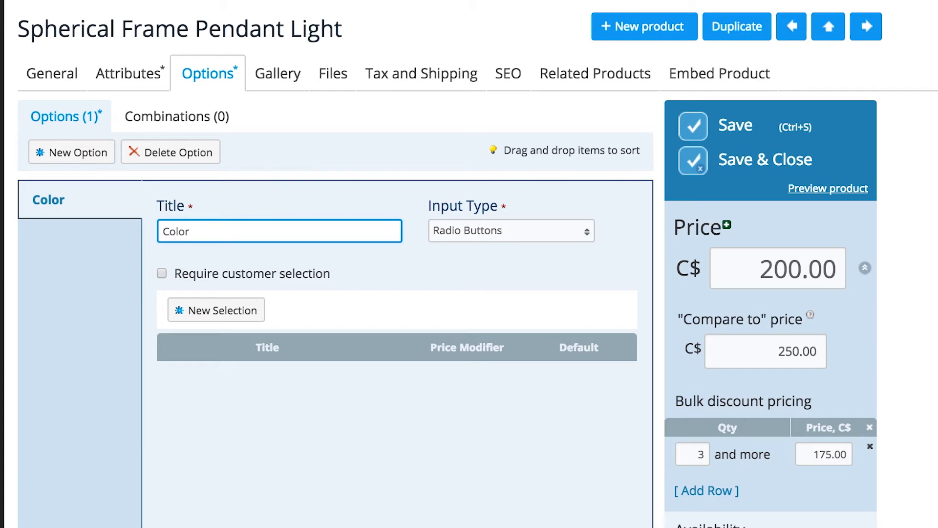
left_click(456, 242)
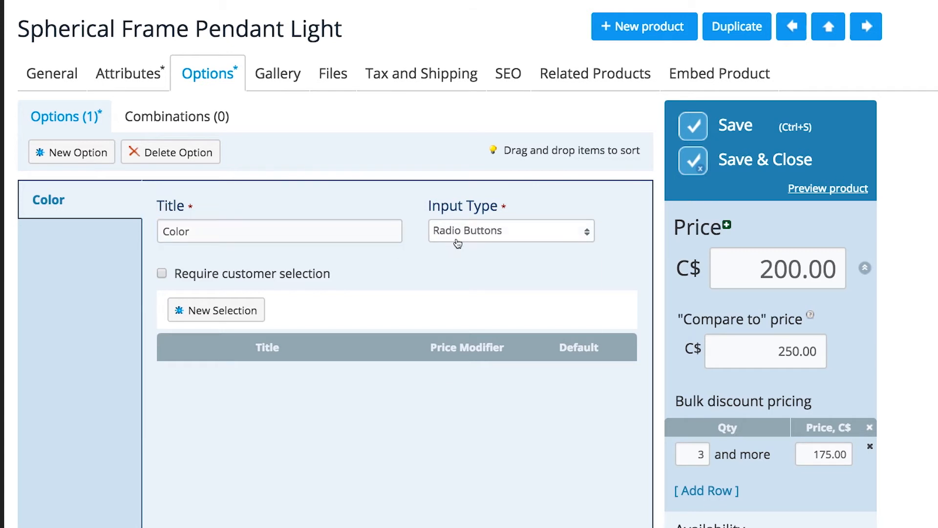
left_click(468, 272)
left_click(161, 274)
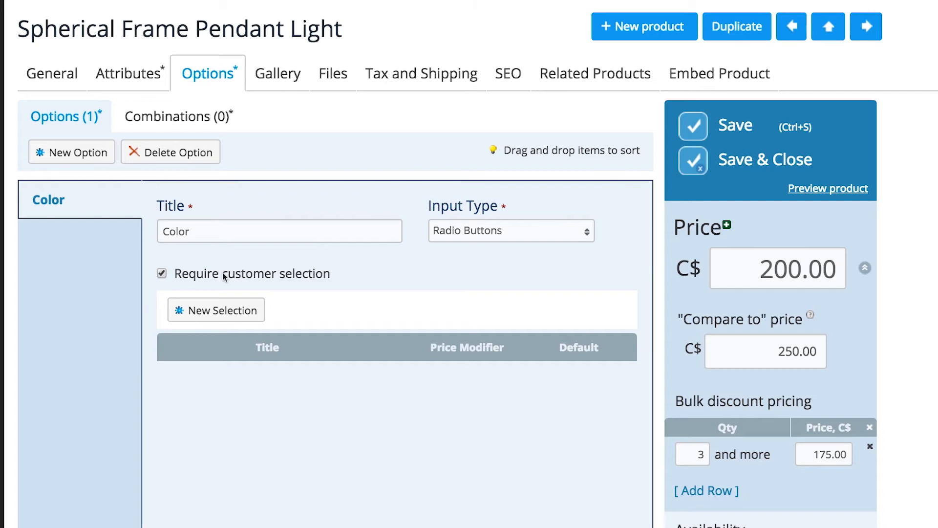
- Add Red, Yellow and Grey selections with plus C$ modifiers, and save the product
left_click(248, 310)
type("Red")
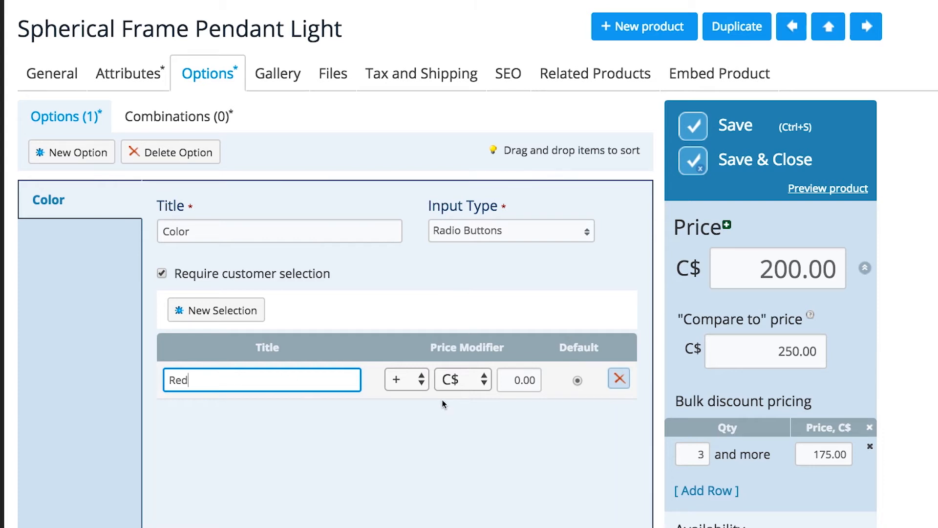
left_click(428, 377)
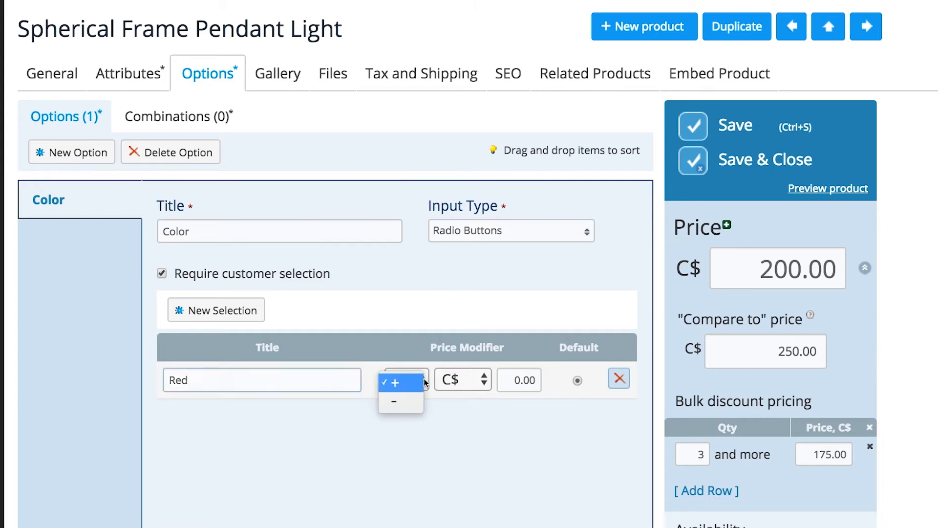
left_click(423, 380)
left_click(467, 381)
left_click(468, 383)
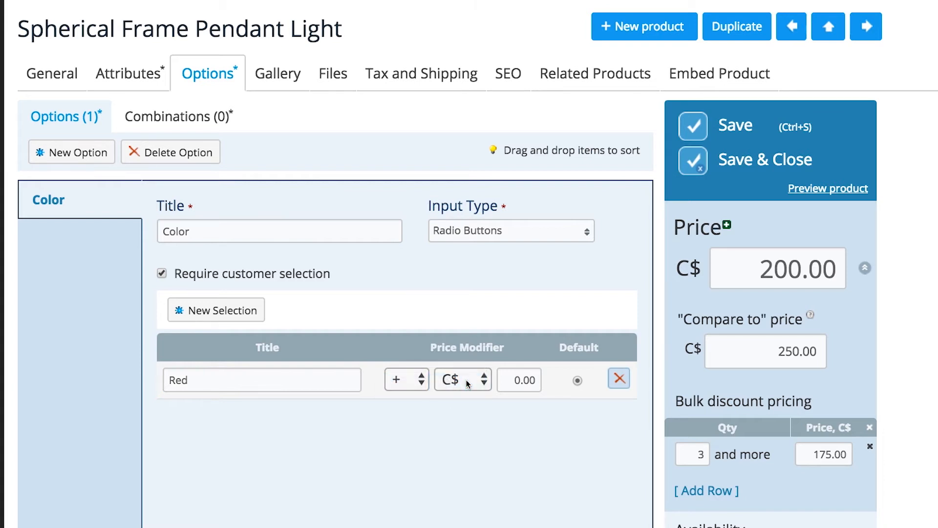
left_click(243, 321)
type("Yellow")
left_click(220, 313)
type("Grey")
left_click(293, 488)
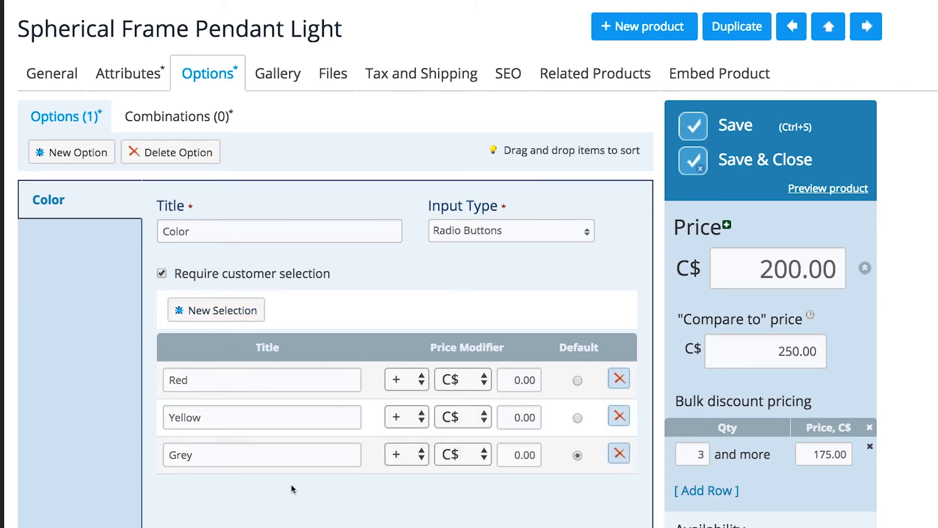
left_click(691, 130)
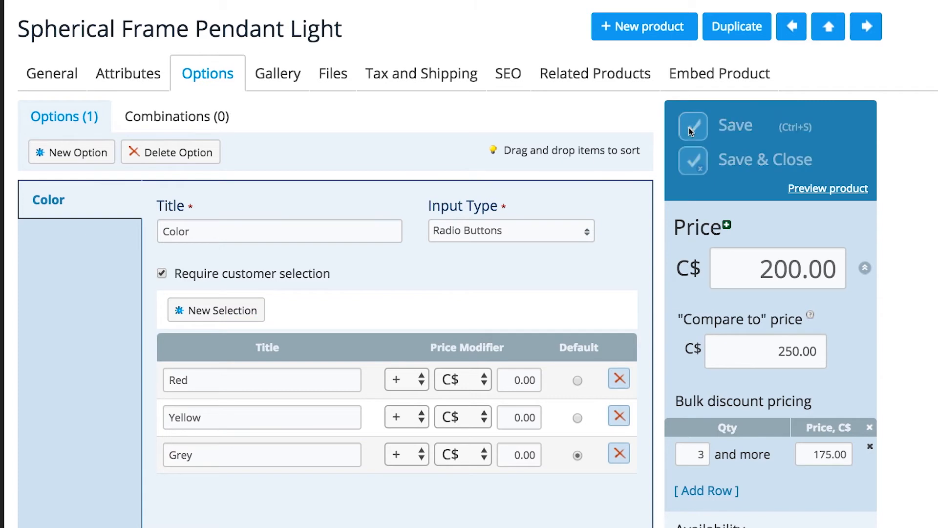
- Look over Gallery and Files, then set shipping dimensions to 10 × 10 × 12 in
left_click(269, 86)
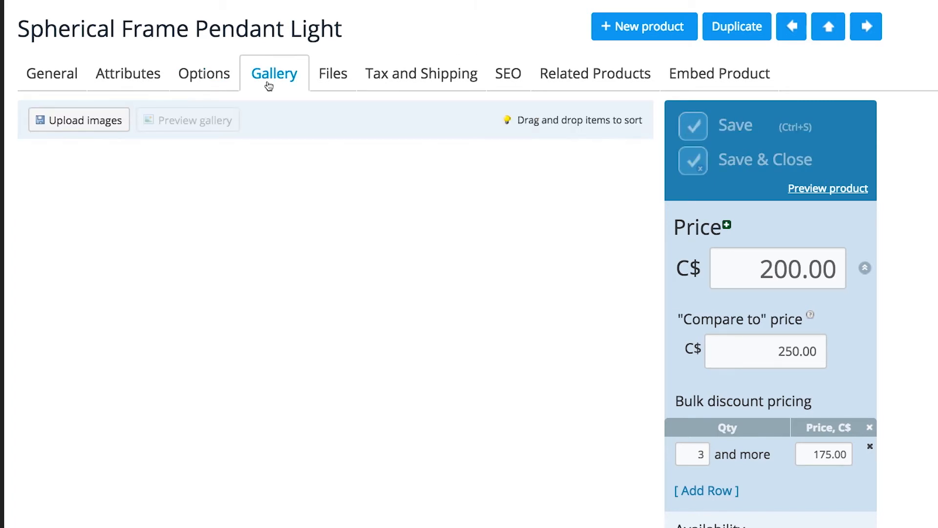
left_click(336, 76)
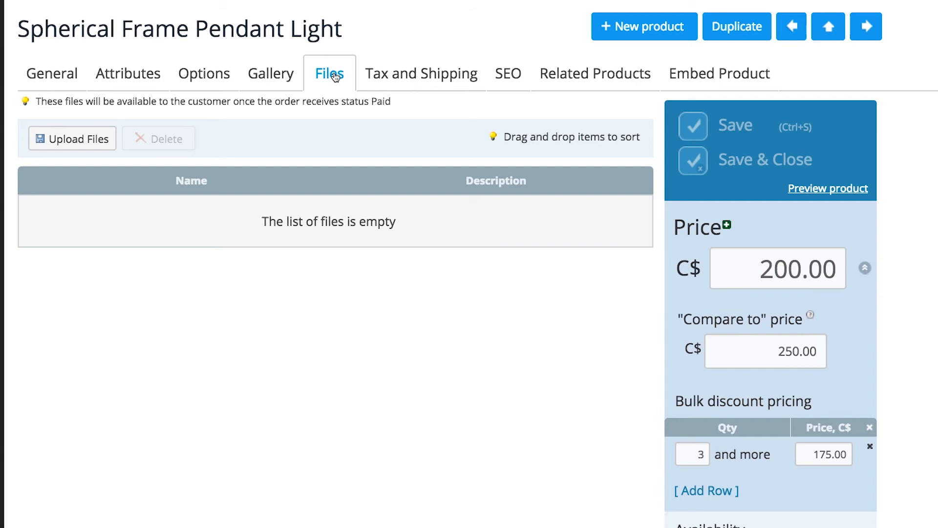
left_click(428, 77)
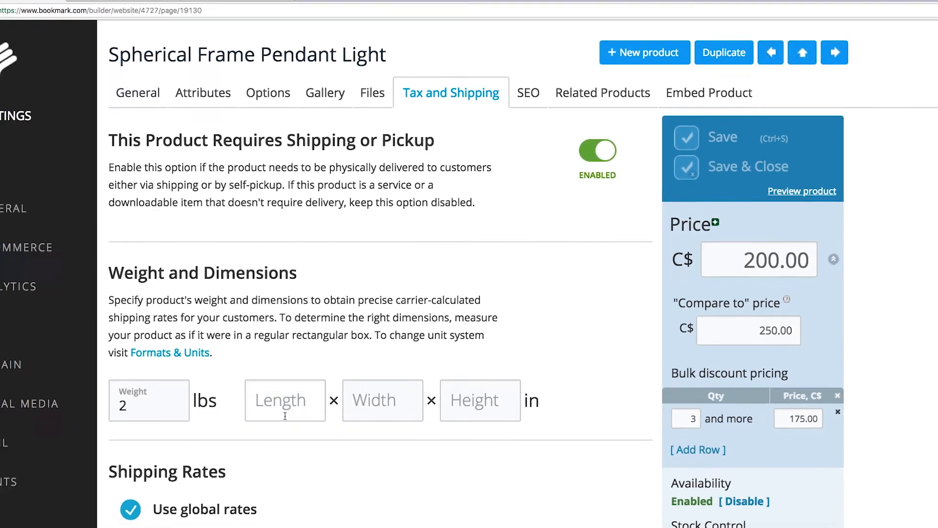
left_click(285, 415)
type("10")
key("Tab")
type("10")
key("Tab")
type("12")
- Ship at global rates plus a C$15.00 fixed per-item fee, consulting the help guides
scroll(352, 430, "down", 5)
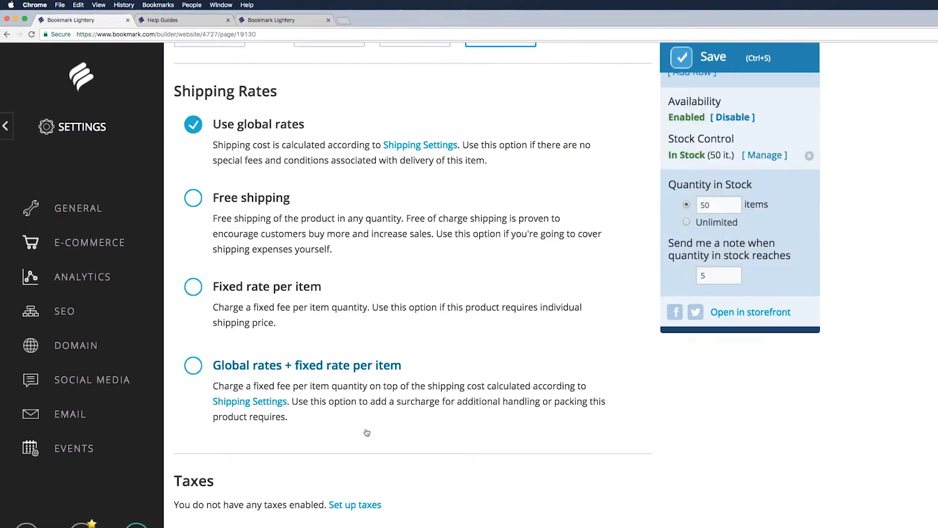
left_click(191, 368)
left_click(283, 449)
key("BackSpace")
type("15.00")
left_click(409, 469)
scroll(409, 469, "down", 2)
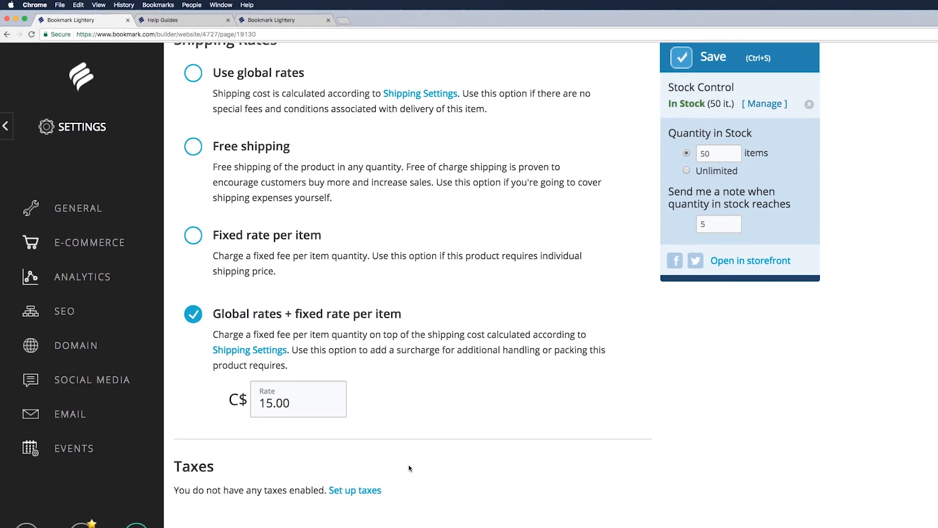
scroll(410, 468, "down", 1)
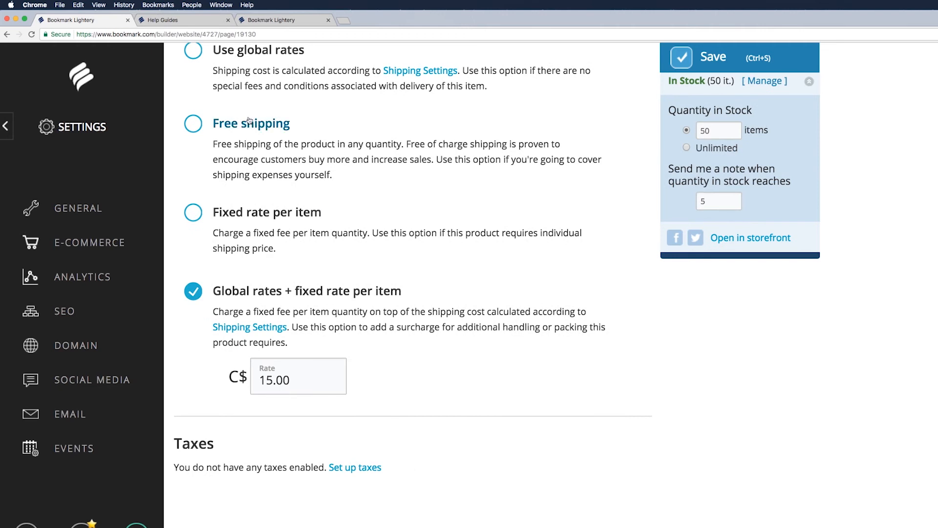
key("ctrl+Tab")
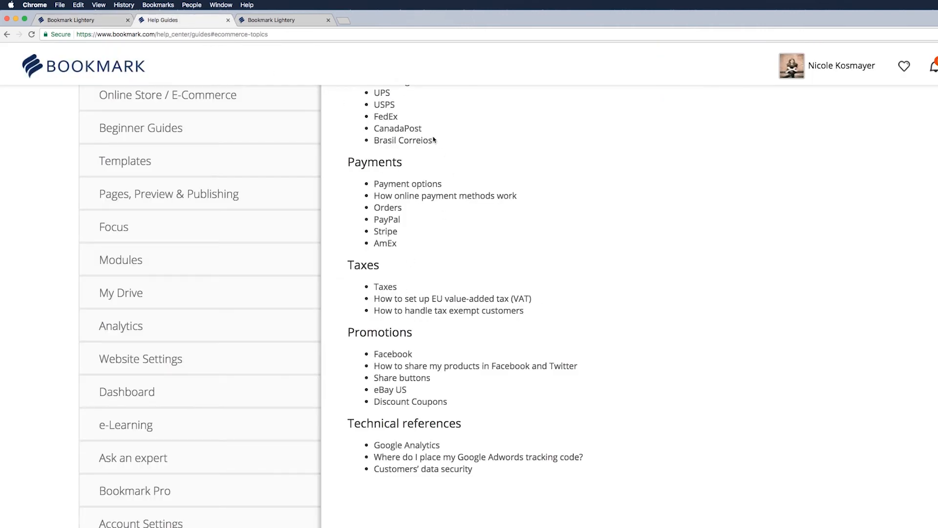
scroll(434, 142, "up", 3)
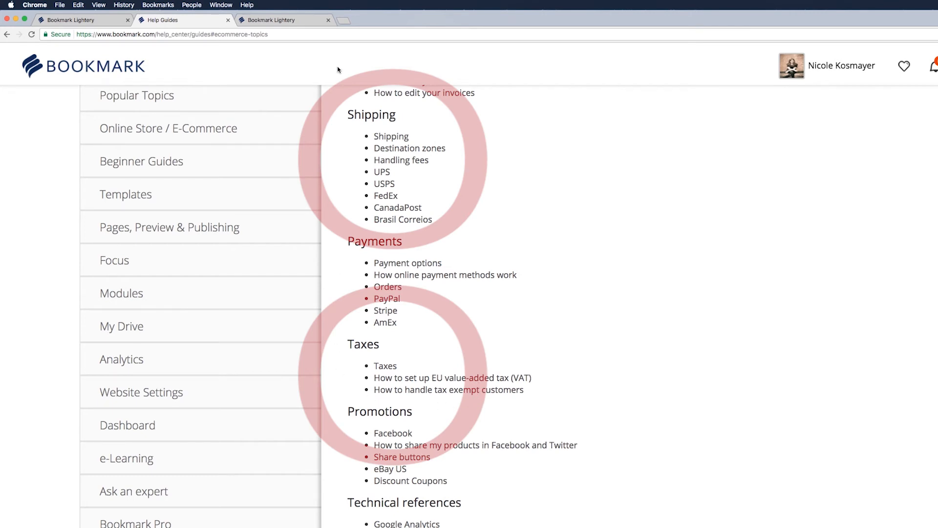
left_click(70, 19)
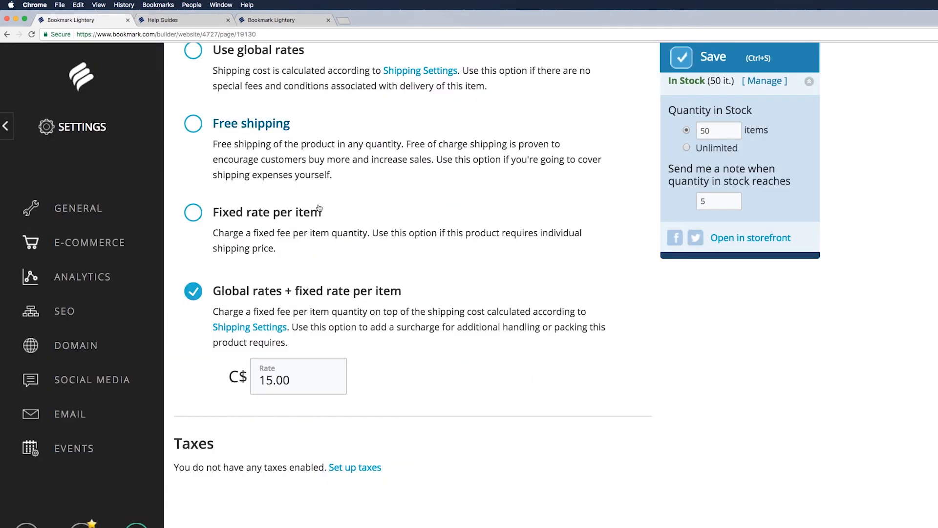
scroll(395, 291, "up", 10)
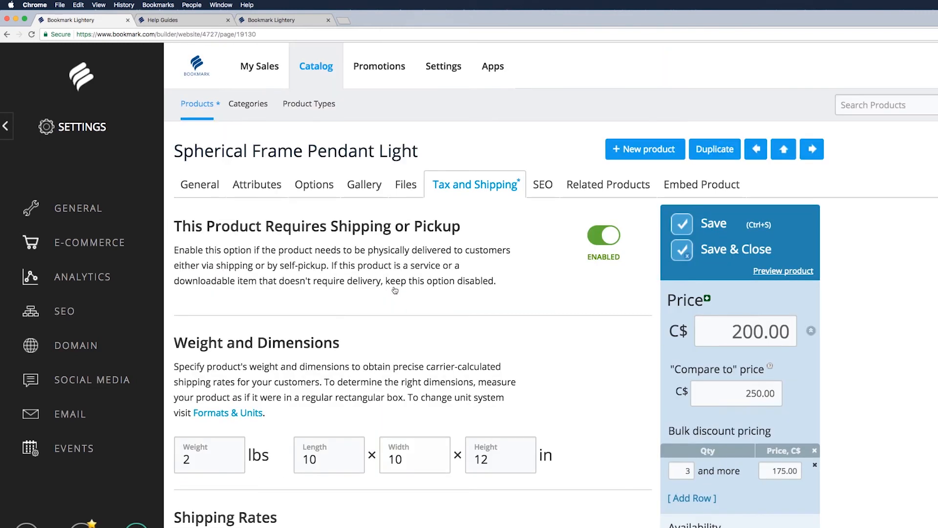
- Review the SEO fields and their help article, then open the Related Products section
left_click(541, 184)
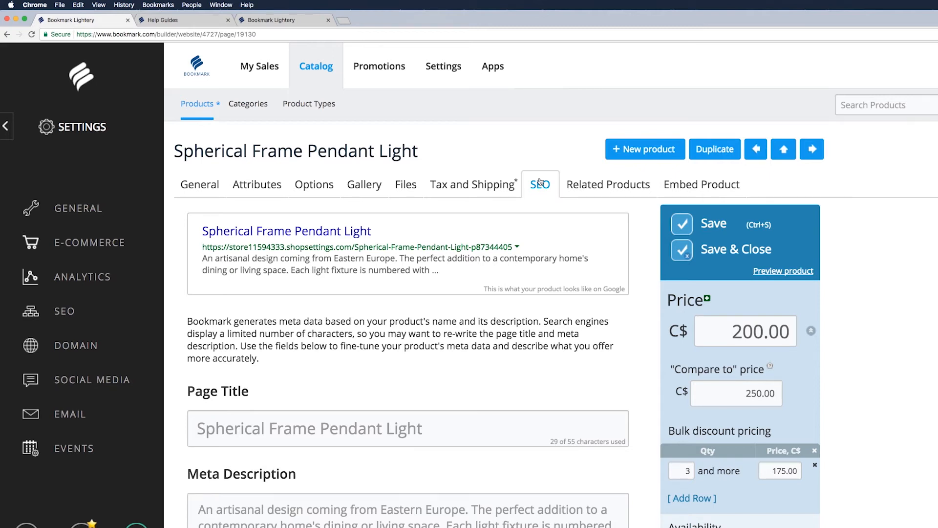
left_click(194, 23)
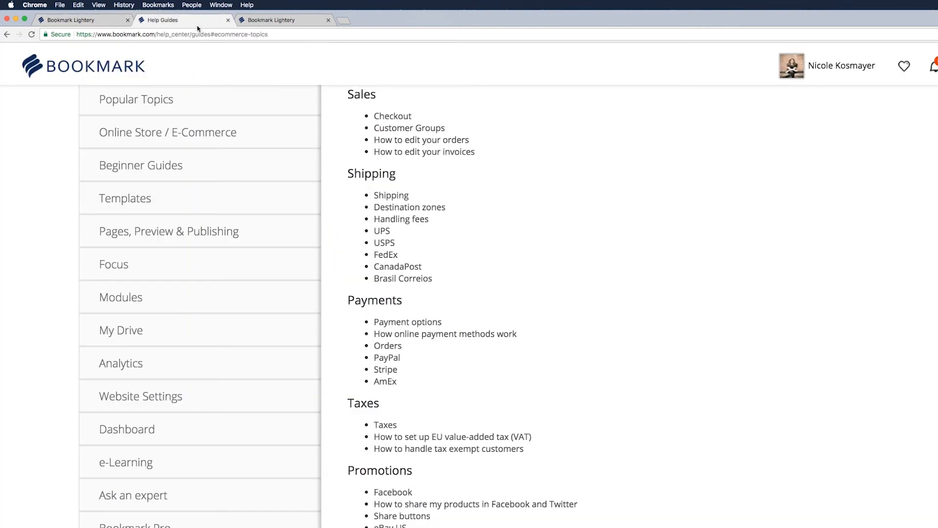
scroll(462, 186, "up", 4)
scroll(473, 170, "up", 5)
left_click_drag(429, 162, 359, 162)
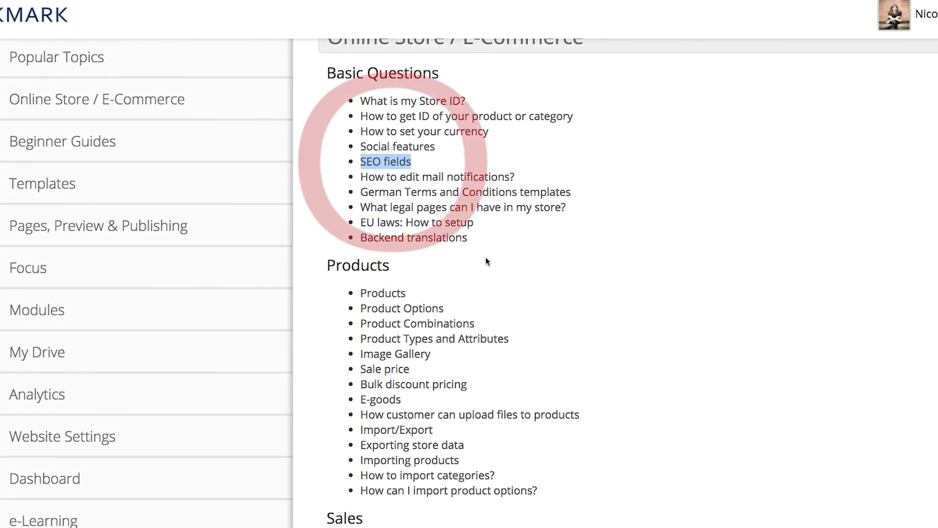
left_click(73, 21)
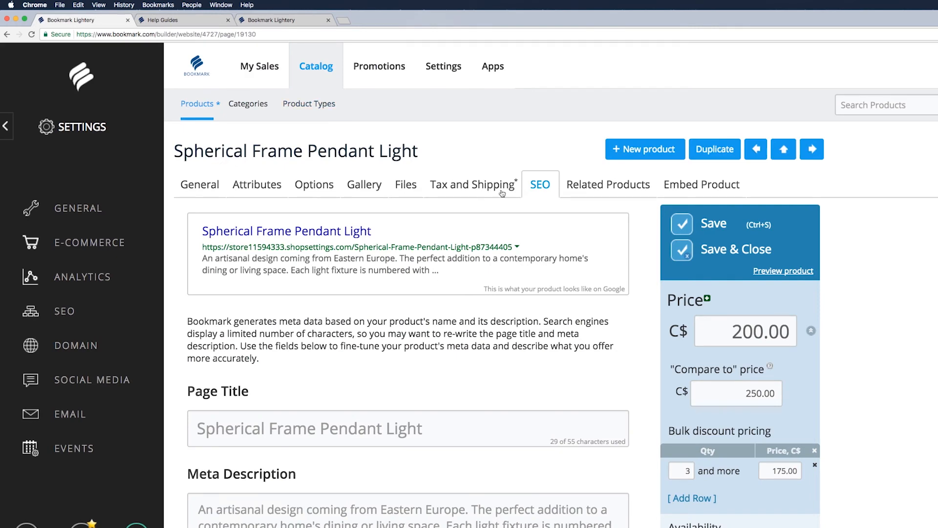
left_click(562, 191)
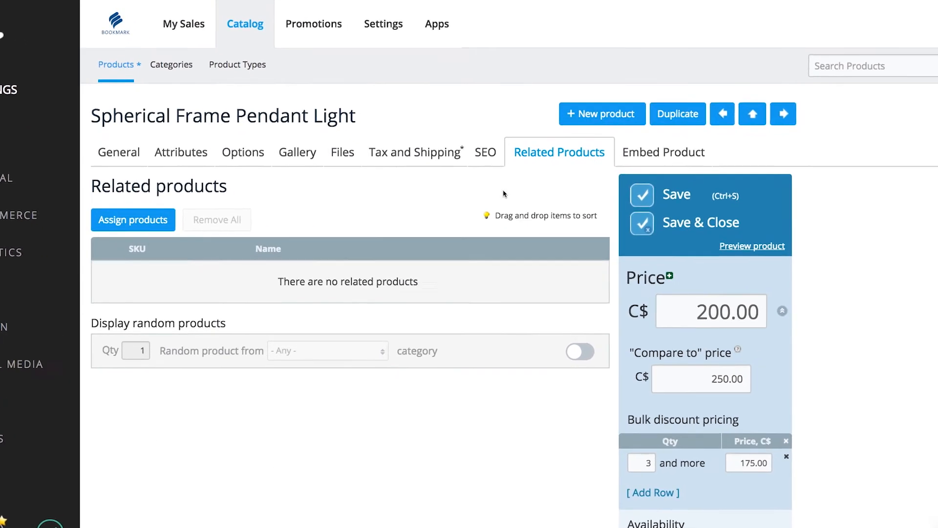
- Assign Feather Light Pendant as a related product, remove it again, then open Embed Product
left_click(113, 210)
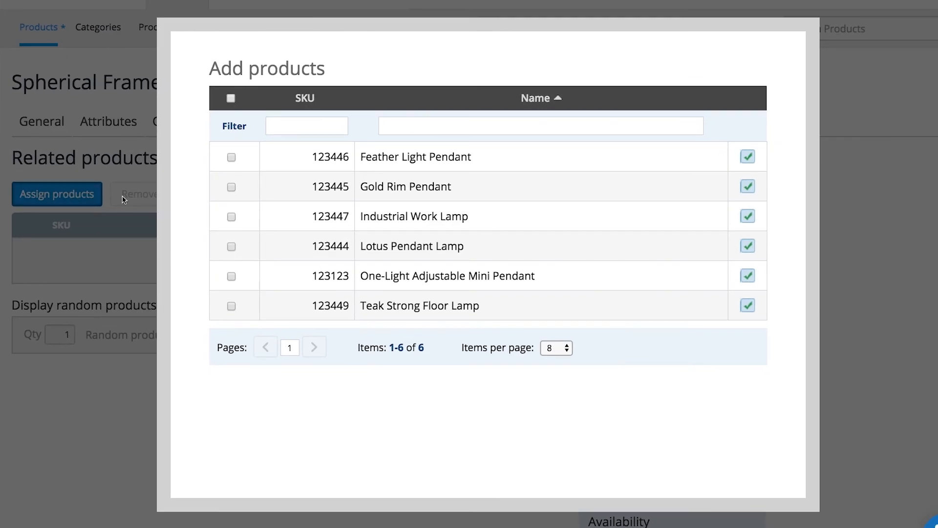
left_click(231, 155)
left_click(293, 402)
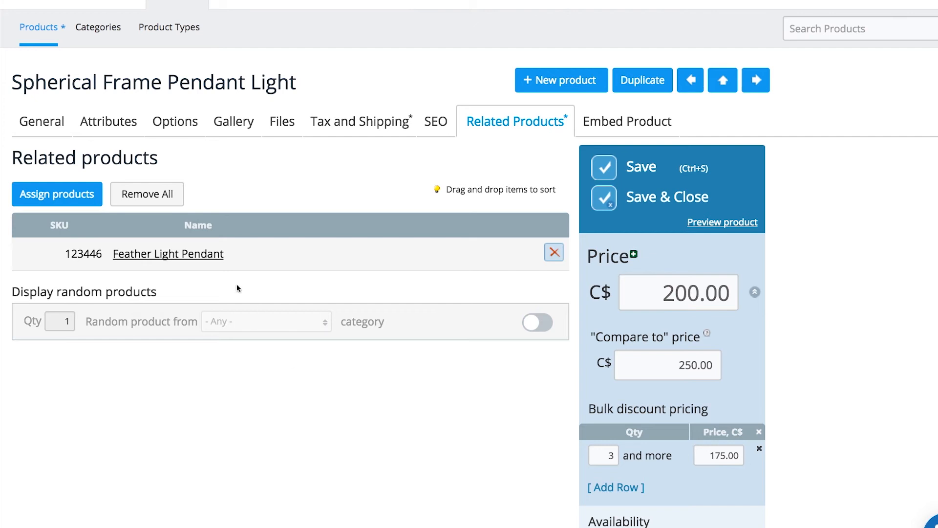
left_click(550, 256)
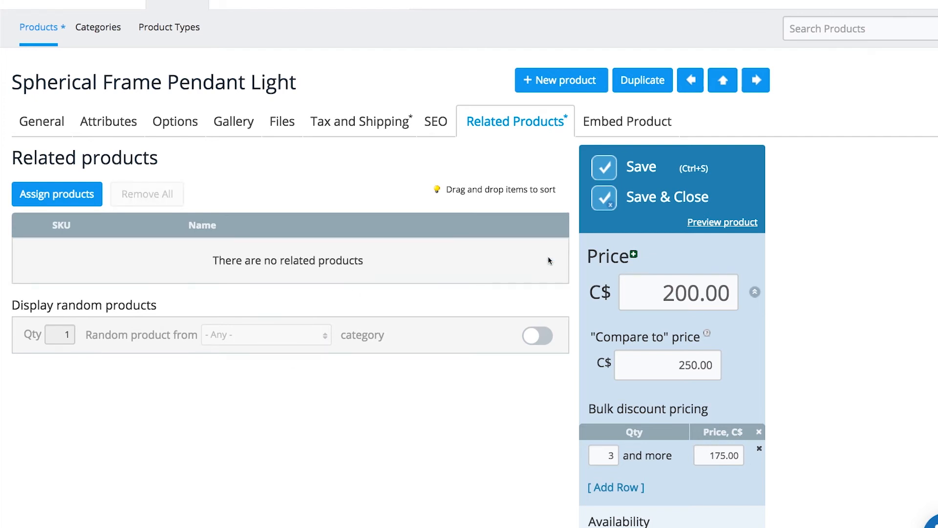
left_click(631, 122)
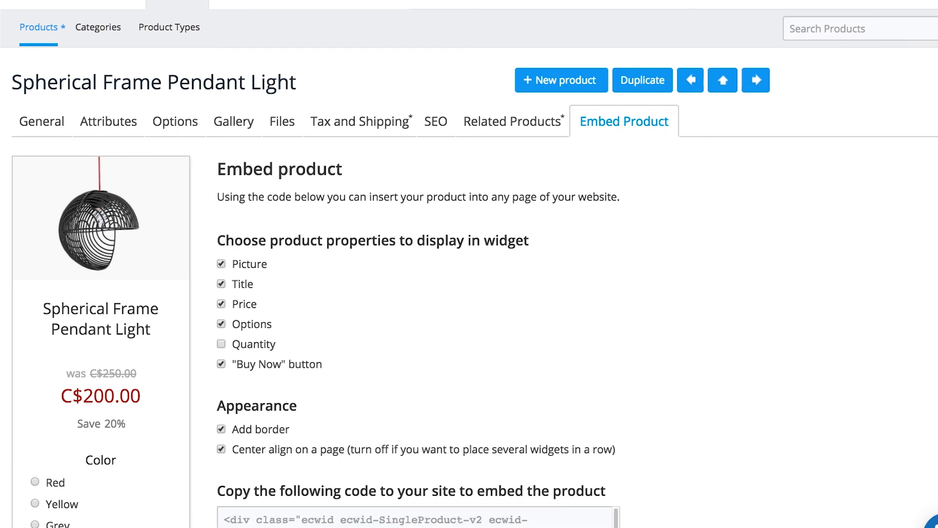
- Save the pendant light from its General tab, preview it as shoppers see it, then list all products
scroll(469, 264, "down", 3)
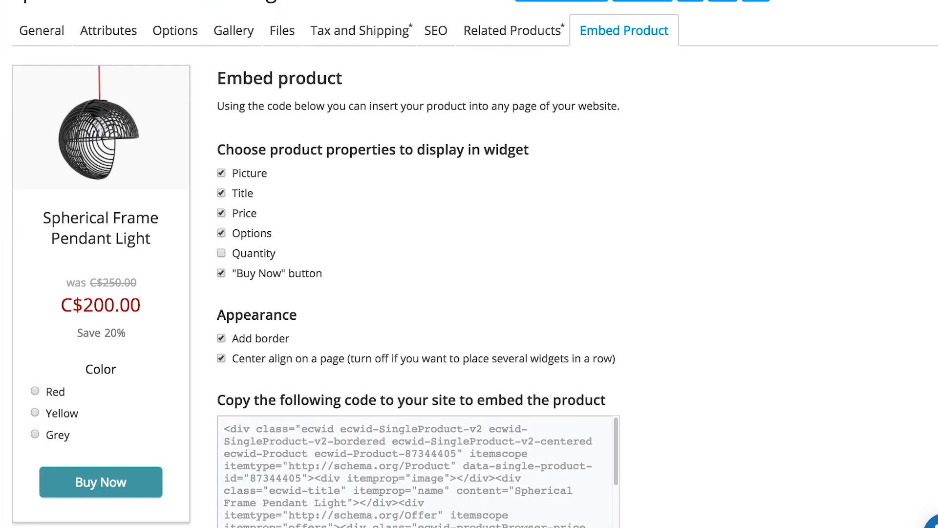
scroll(469, 263, "up", 3)
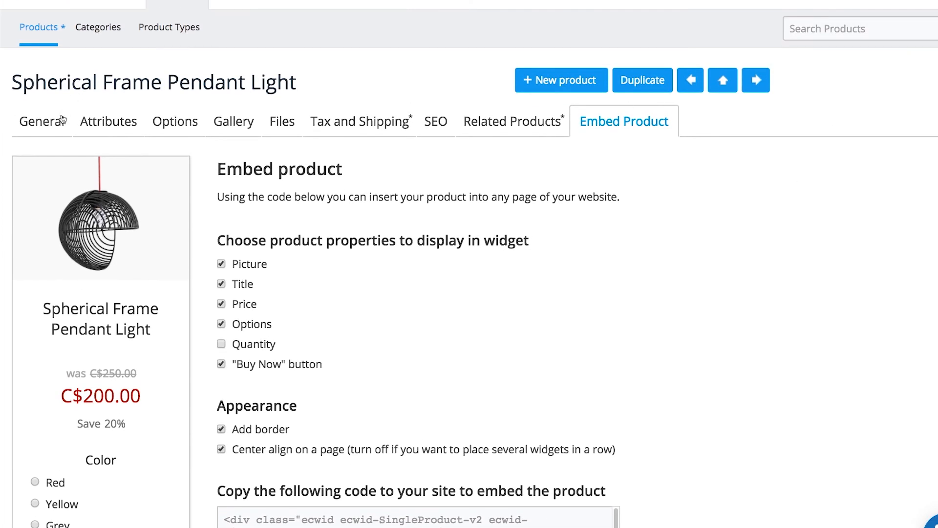
left_click(57, 122)
left_click(603, 169)
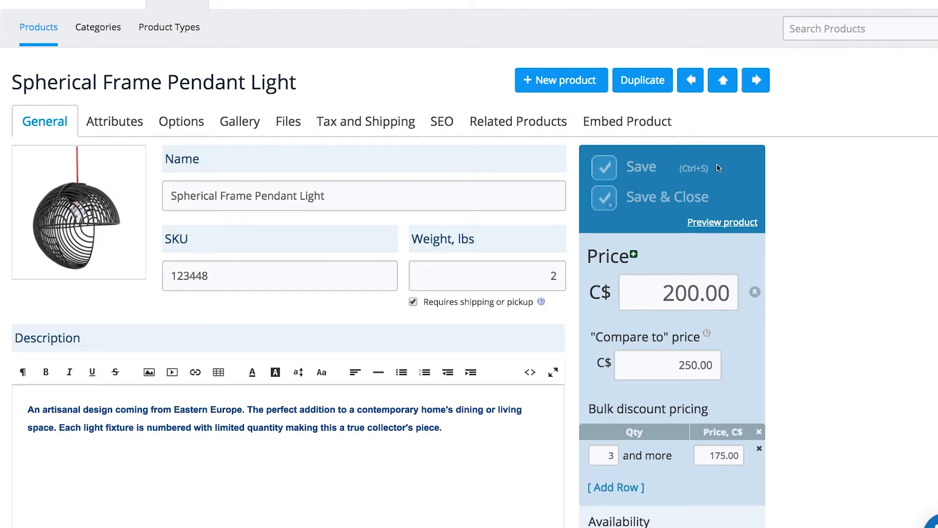
left_click(733, 222)
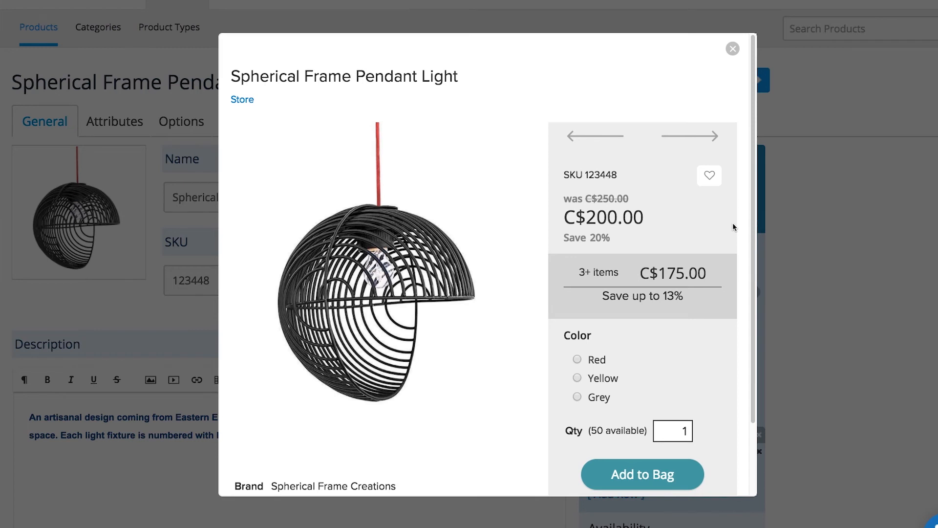
left_click(732, 49)
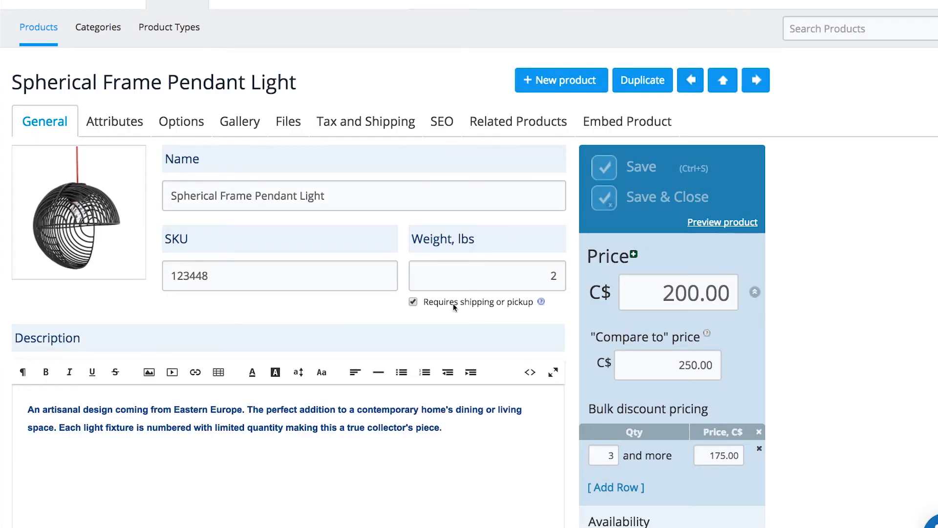
left_click(35, 31)
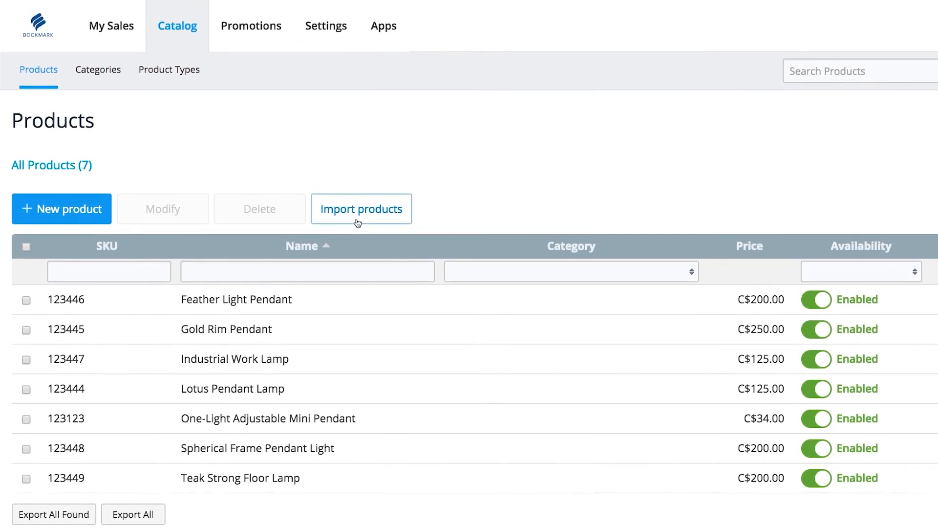
left_click(355, 199)
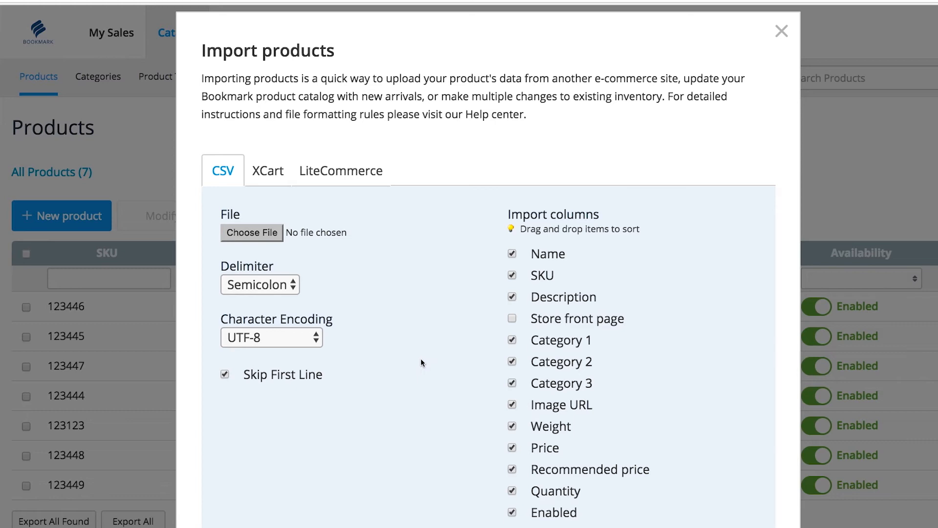
left_click(781, 31)
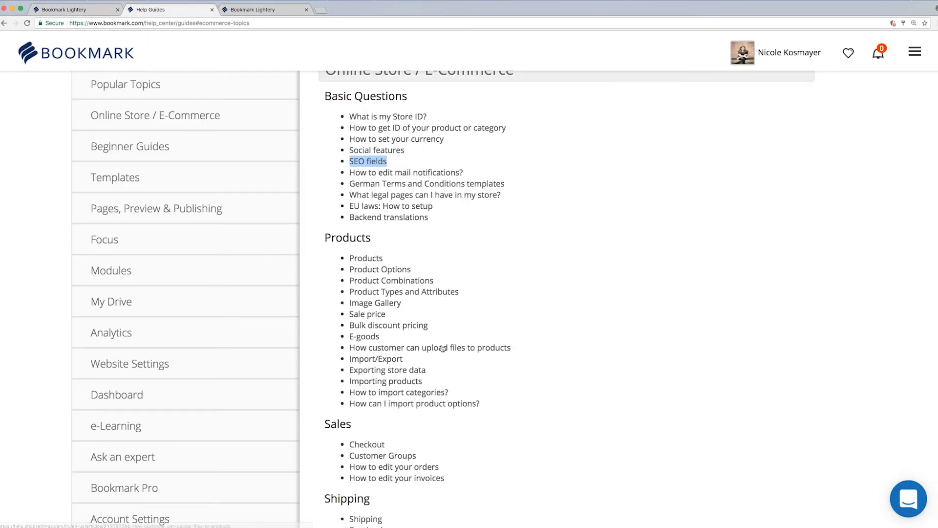
left_click_drag(403, 358, 346, 360)
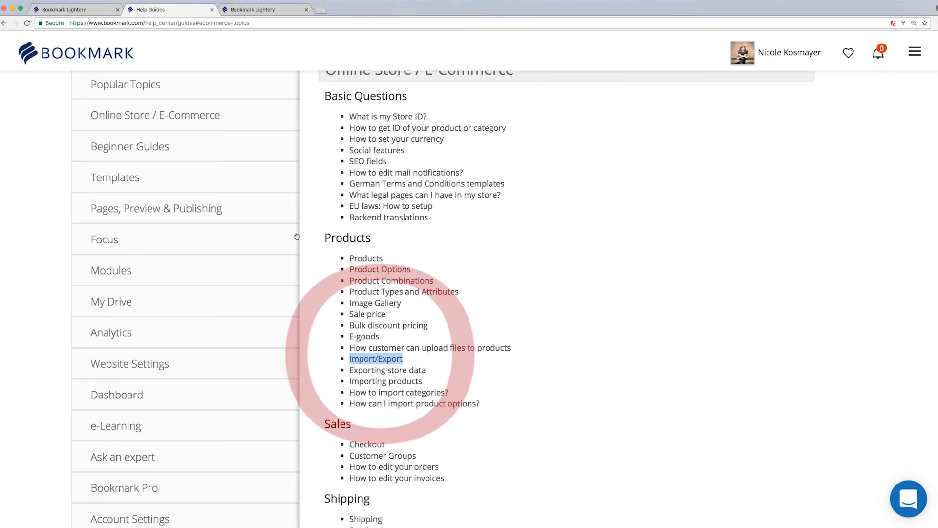
left_click(95, 11)
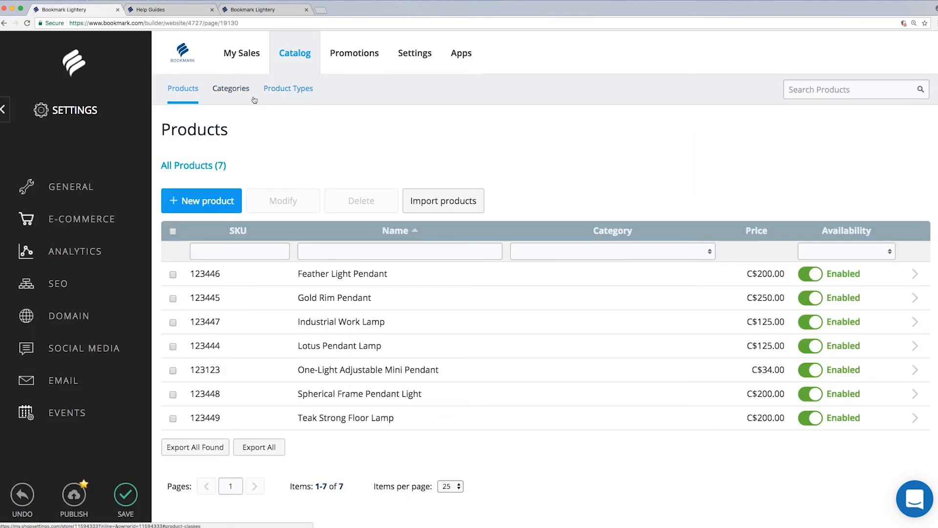
- Browse the Categories and Product Types lists, then open My Sales > Orders
left_click(233, 97)
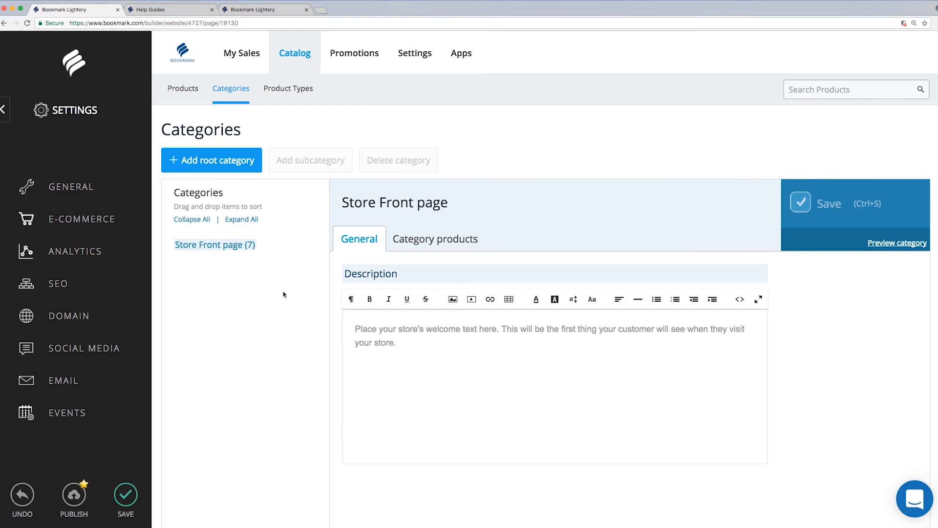
left_click(288, 89)
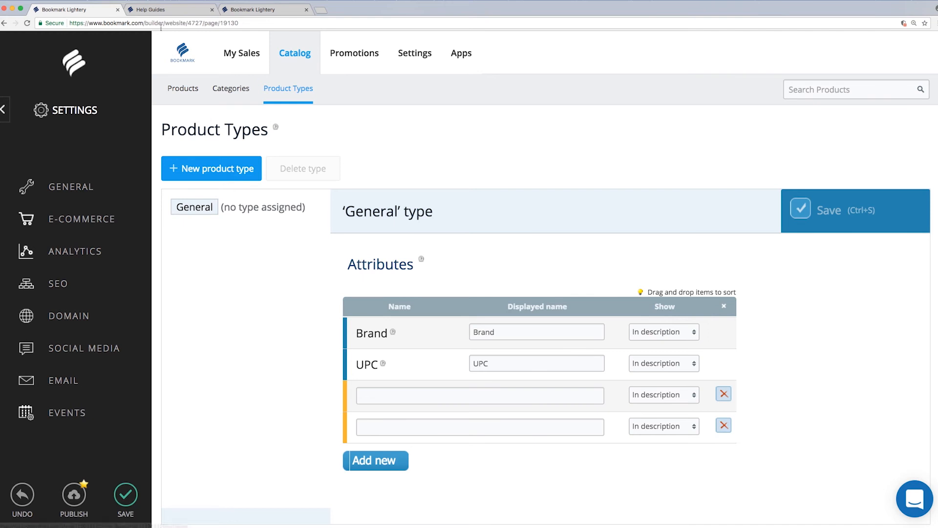
left_click(151, 9)
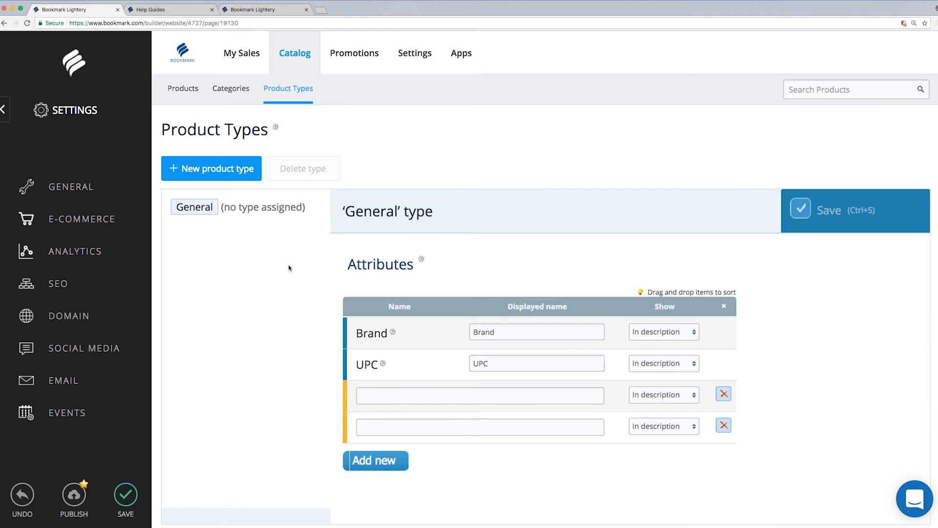
left_click(77, 222)
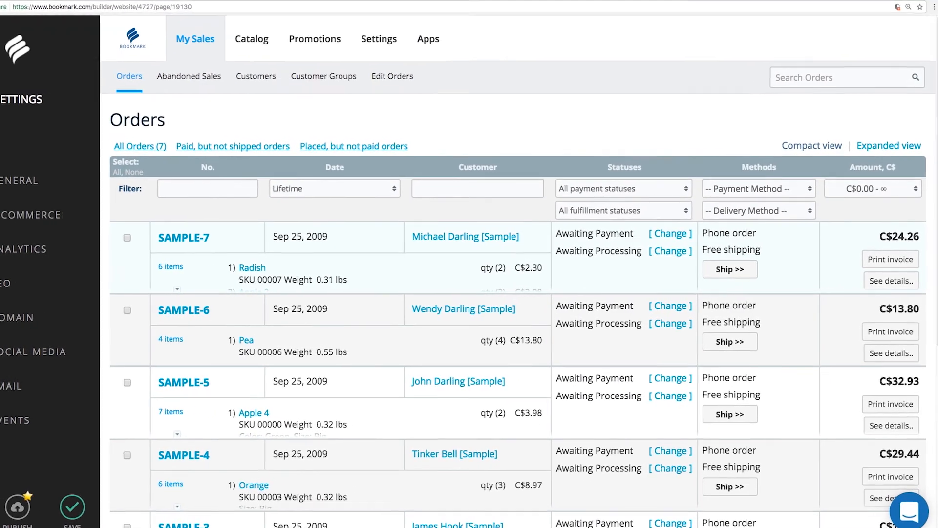
- Open order SAMPLE-7, check the 'Shipped with tracking number' option, and close without shipping it
scroll(919, 342, "down", 6)
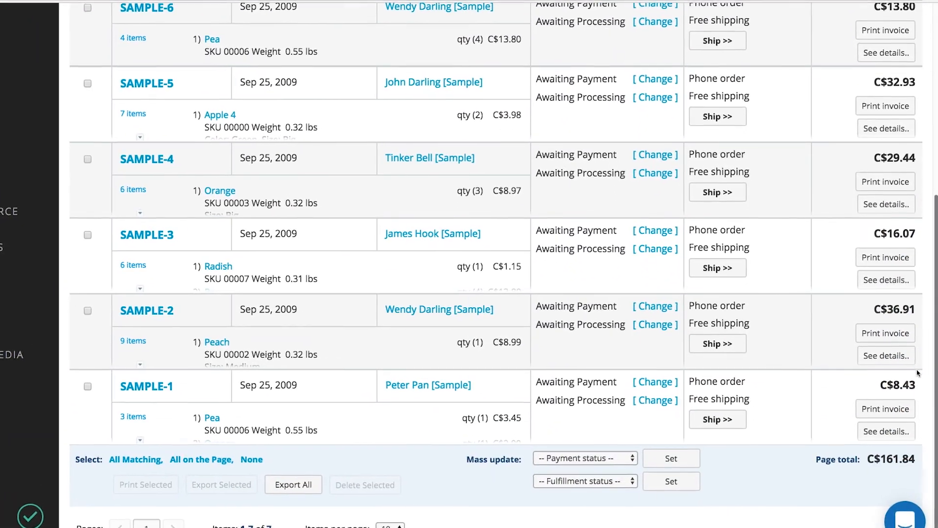
scroll(924, 225, "up", 5)
scroll(928, 223, "up", 2)
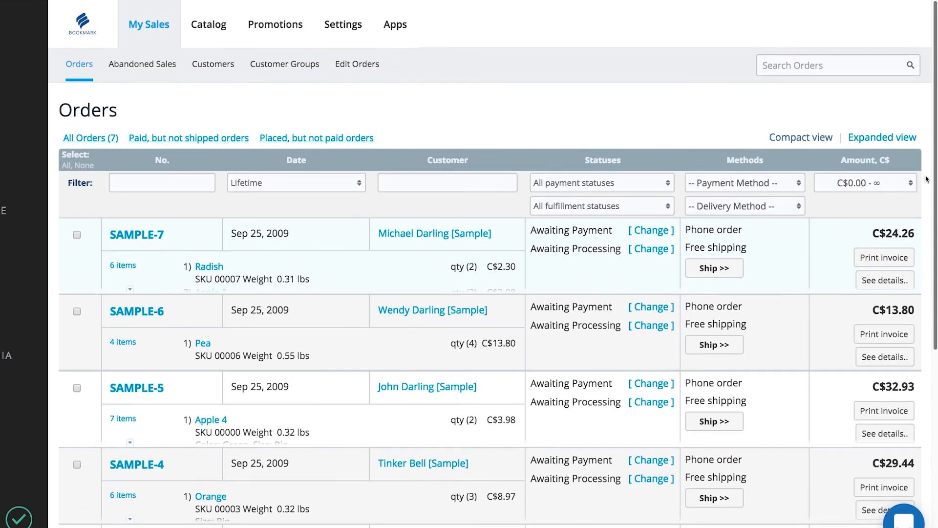
left_click(119, 237)
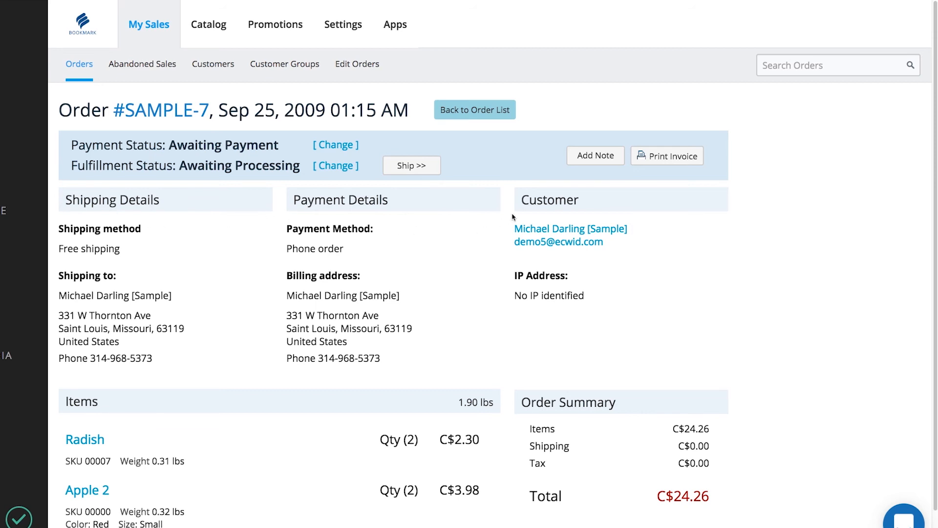
scroll(512, 216, "down", 2)
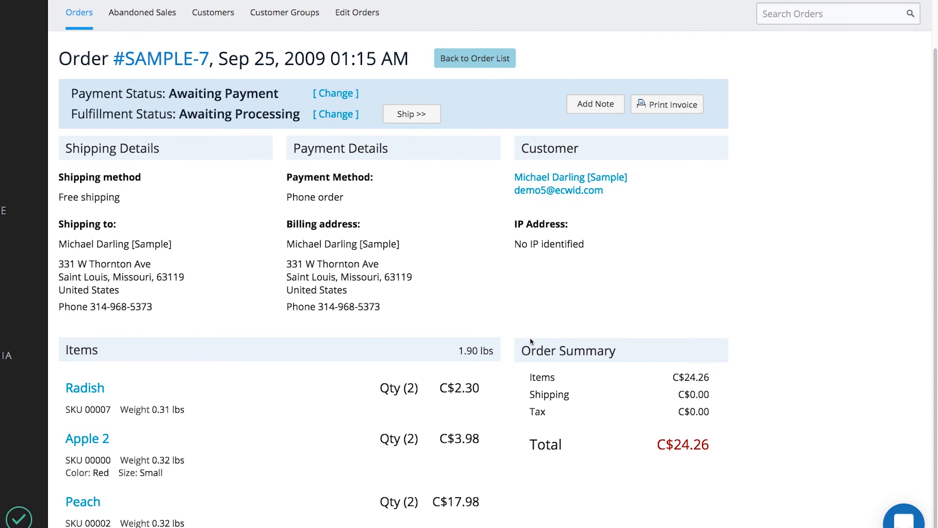
left_click(421, 126)
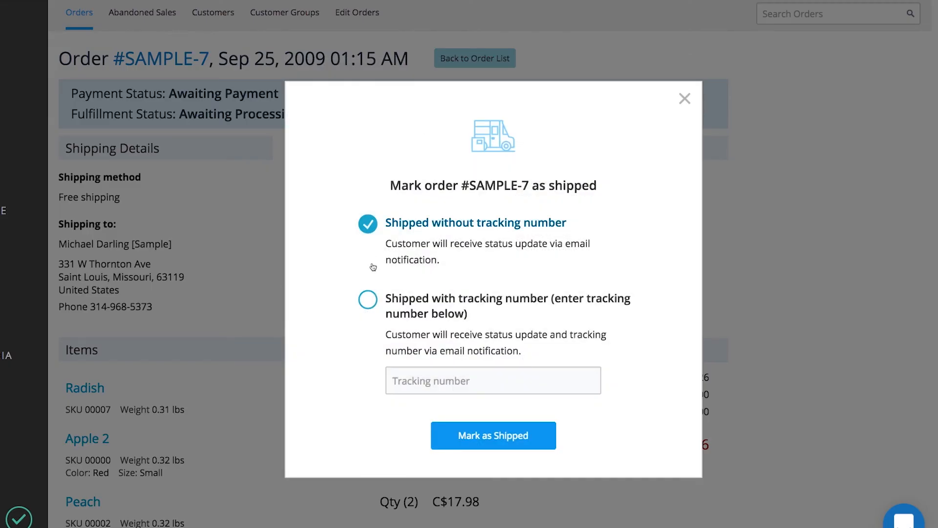
left_click(368, 299)
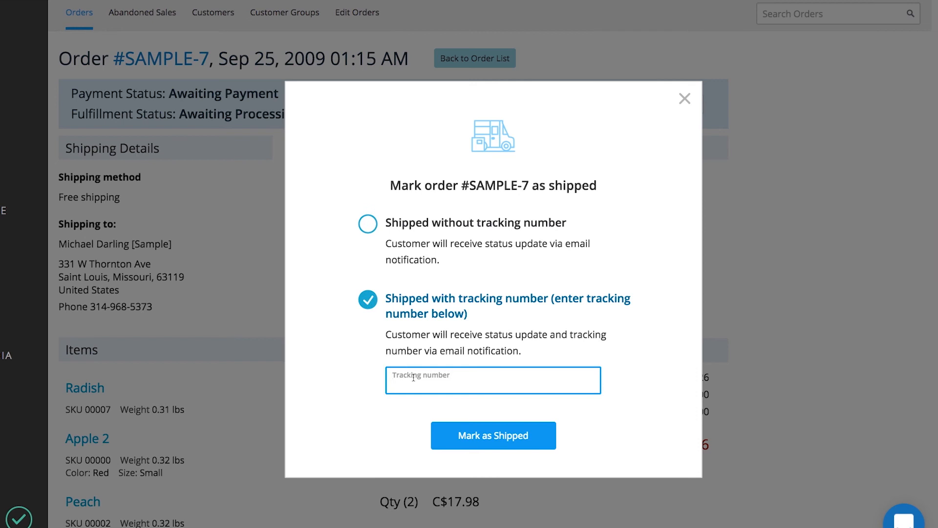
left_click(683, 99)
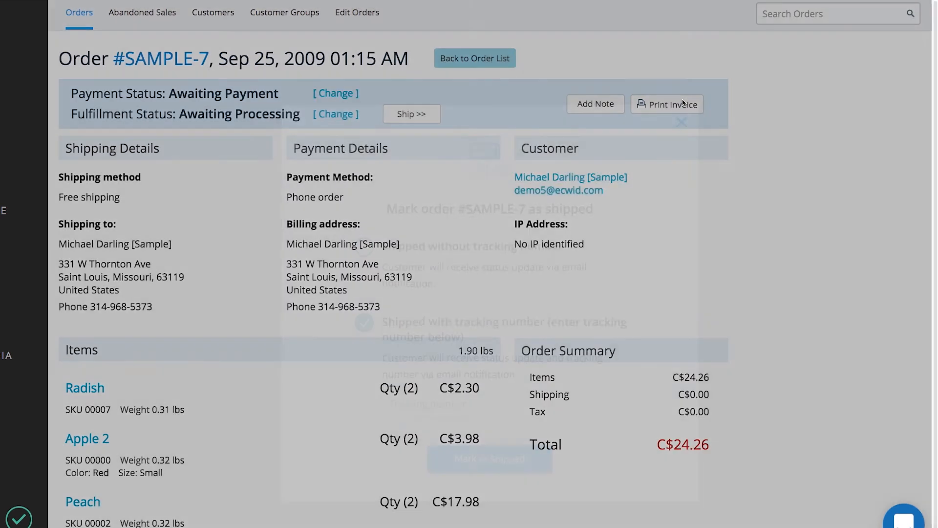
scroll(147, 15, "up", 2)
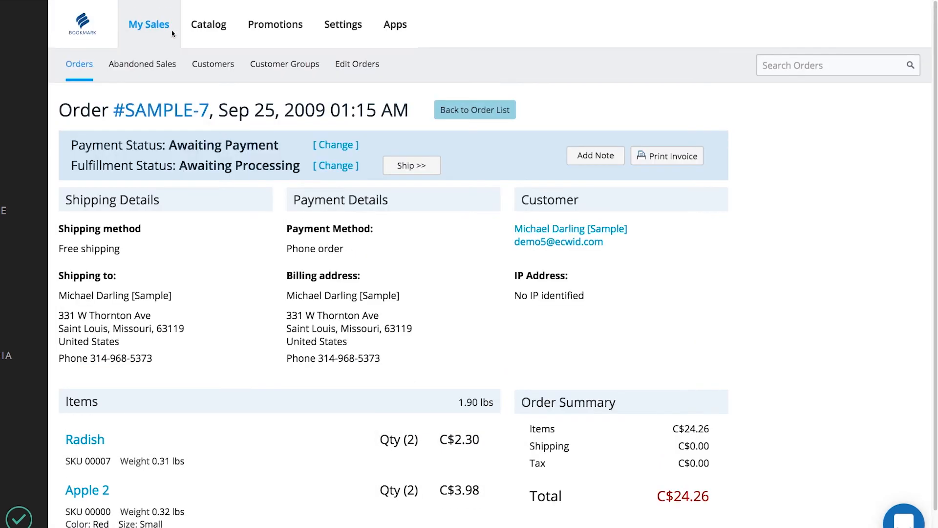
- Browse the abandoned sales, customers and customer groups lists
left_click(155, 69)
left_click(212, 72)
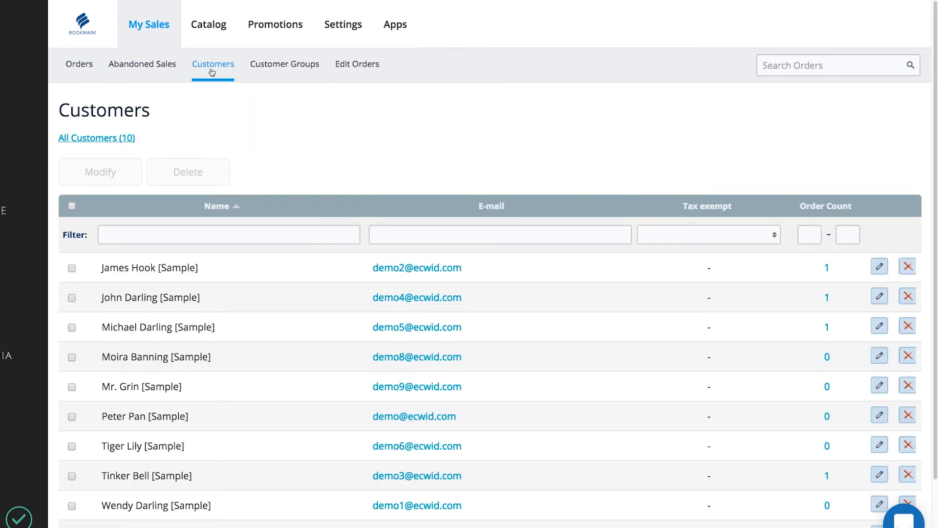
left_click(286, 74)
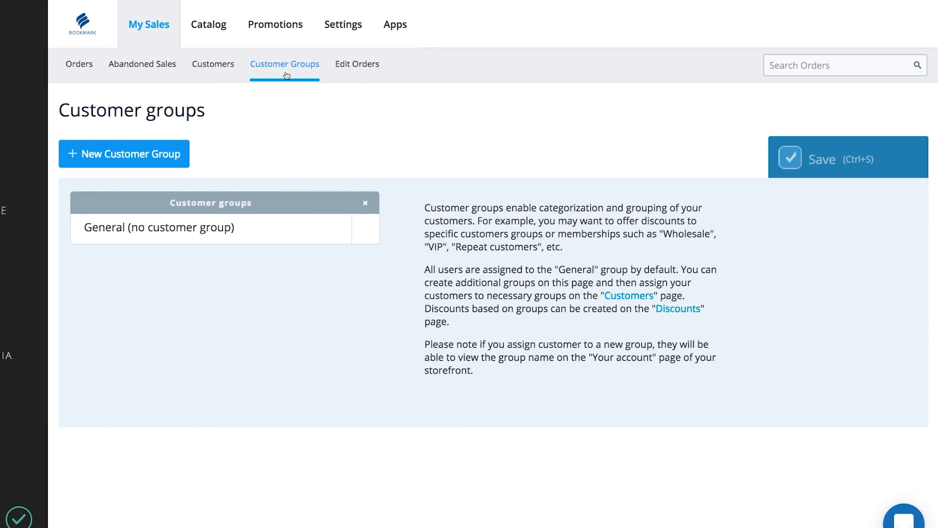
- Open order #SAMPLE-7 in the order editor, check the Sales help guides, then return to the order
left_click(364, 73)
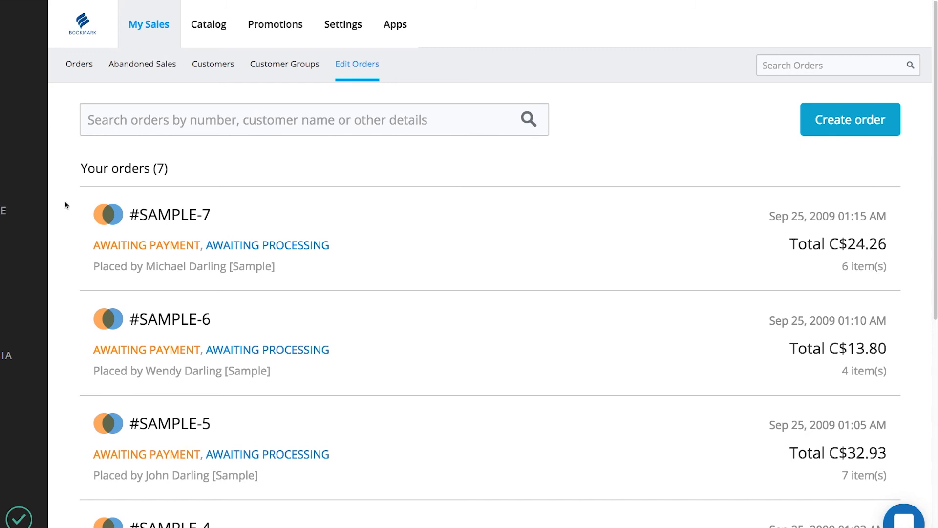
scroll(67, 205, "down", 1)
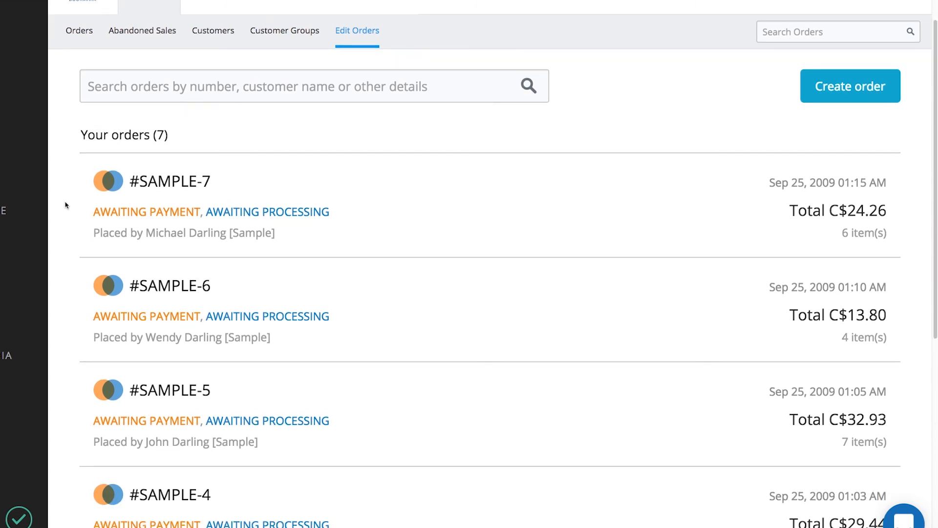
left_click(150, 188)
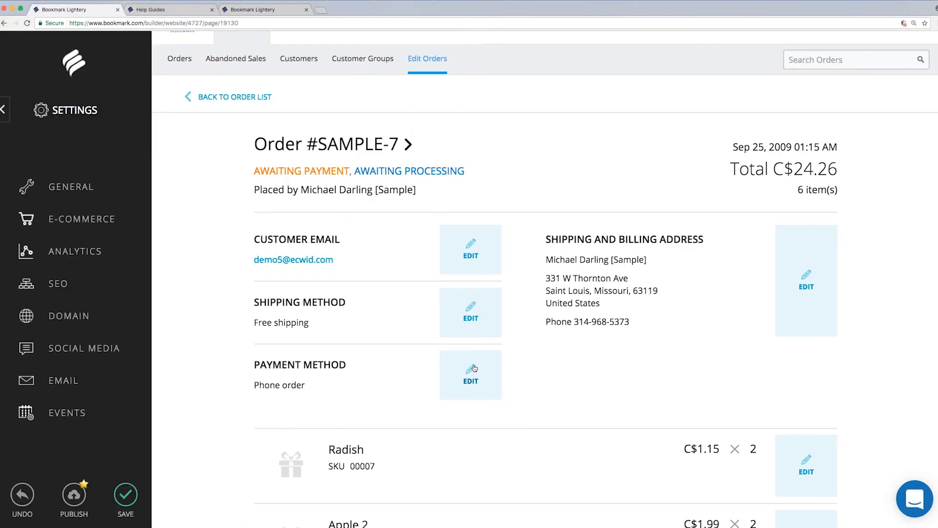
scroll(474, 368, "up", 1)
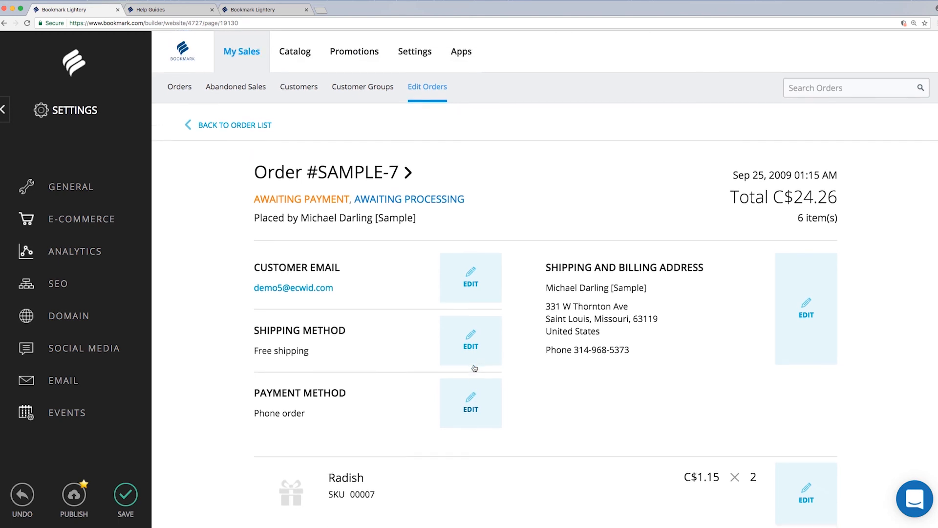
left_click(164, 10)
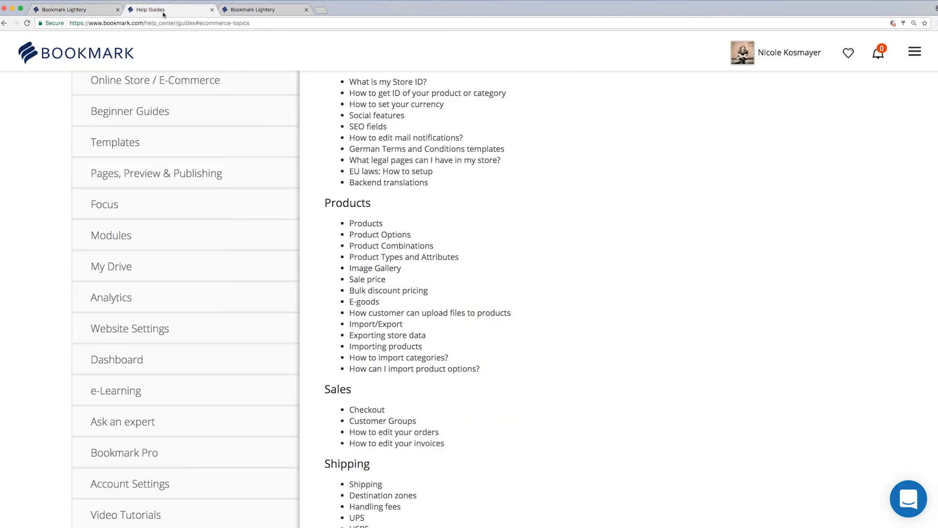
scroll(557, 281, "down", 3)
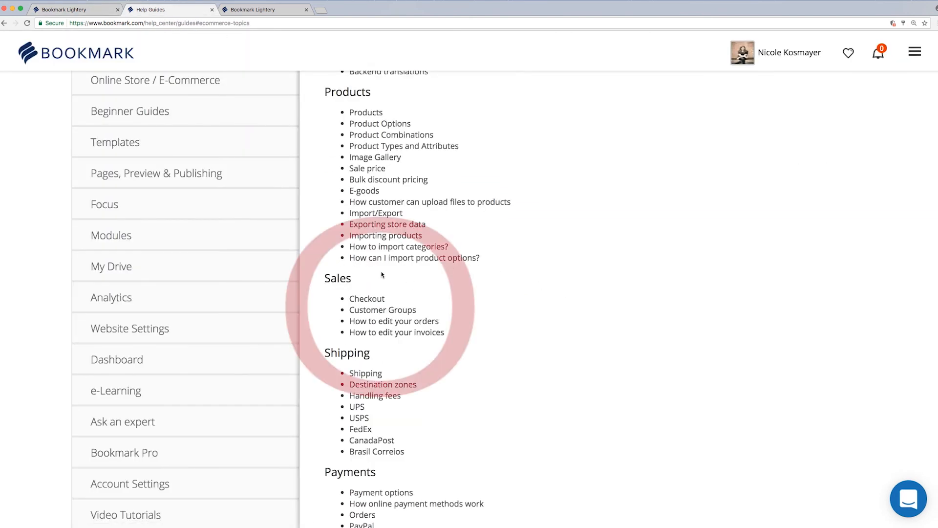
left_click(94, 11)
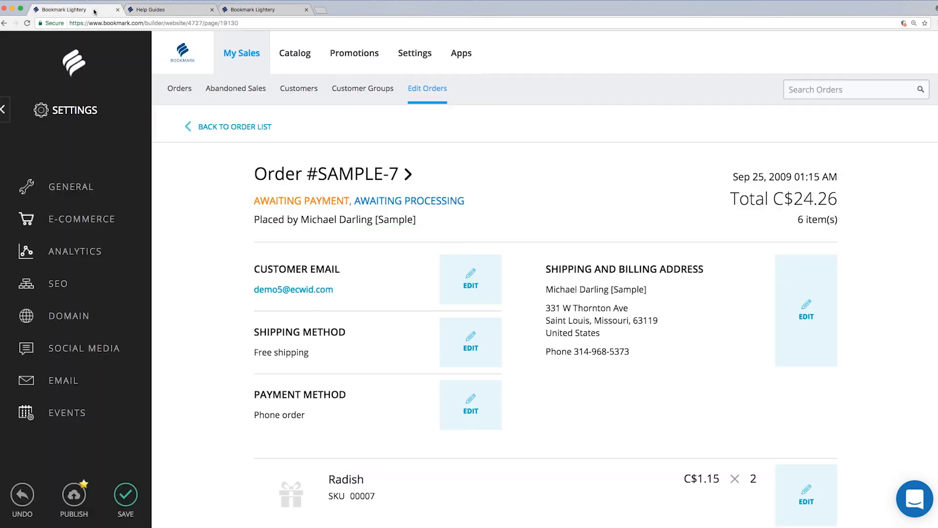
- Review the Discounts, Sell on Facebook, Marketplaces, eBay and Mobile promotion pages, then view Help Guides
left_click(341, 56)
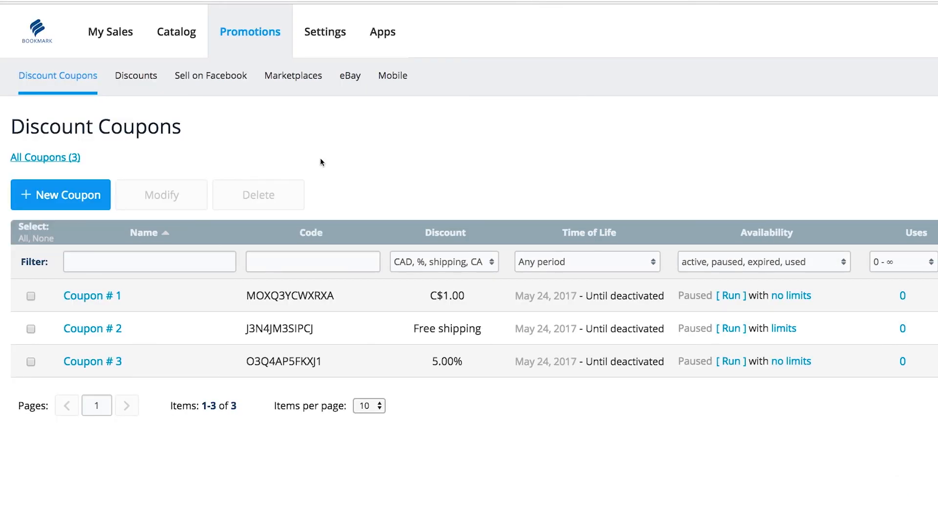
left_click(152, 83)
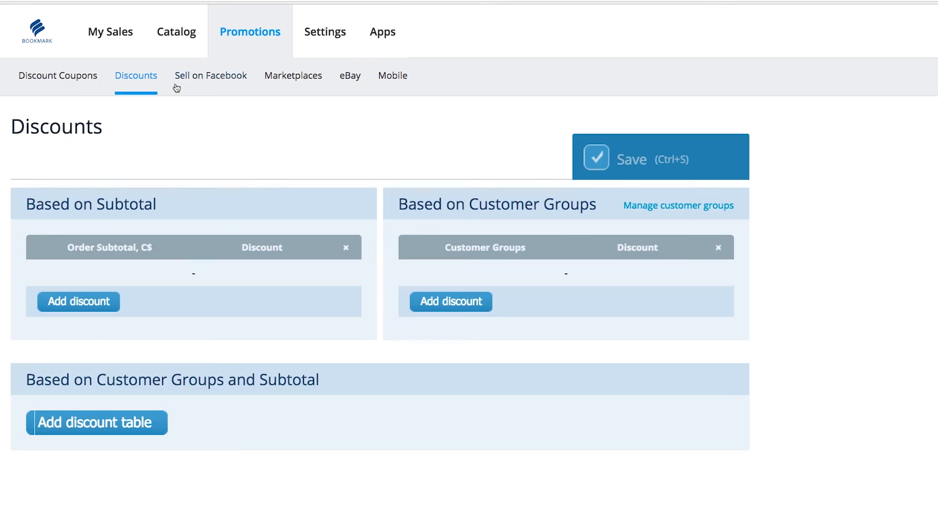
left_click(197, 86)
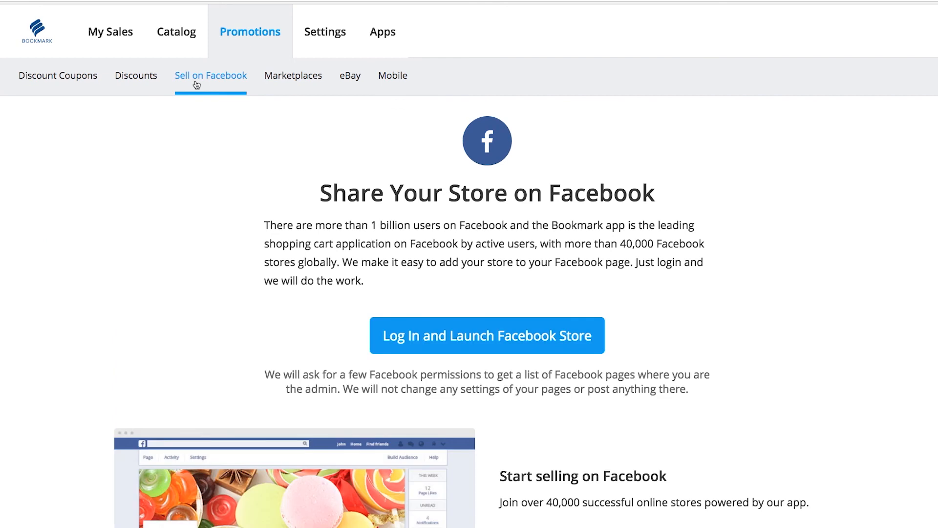
left_click(286, 90)
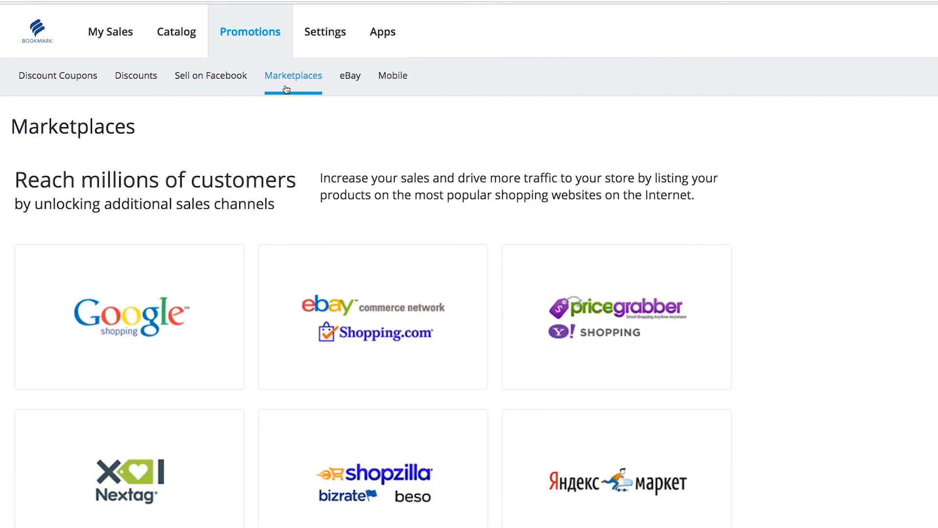
left_click(357, 95)
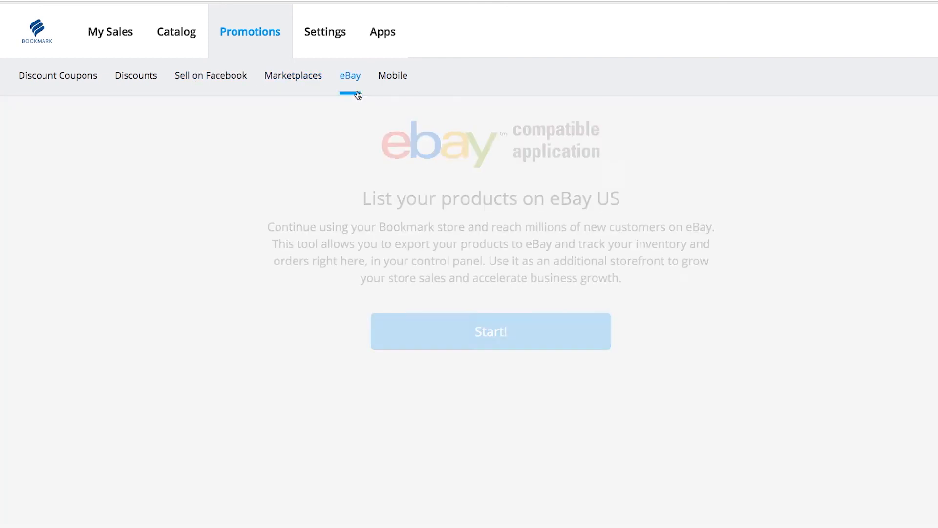
left_click(383, 93)
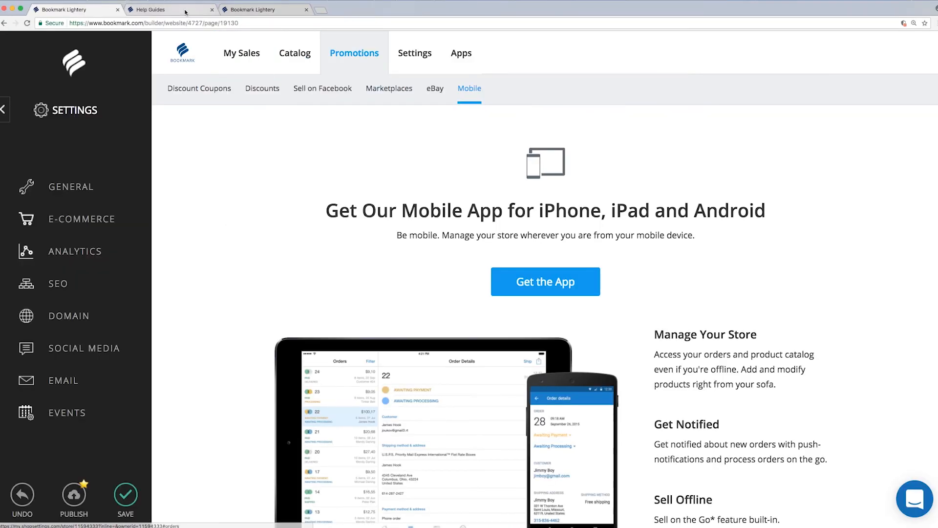
left_click(185, 11)
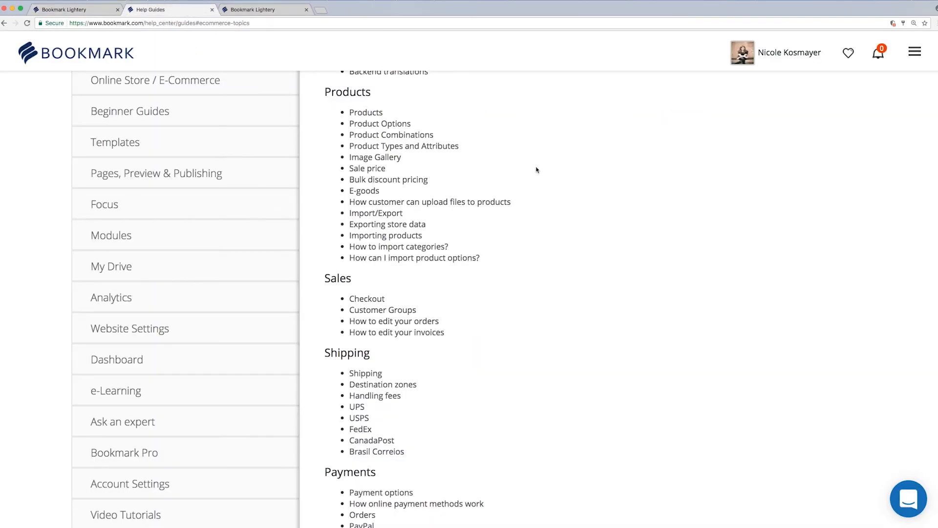
- Read the Promotions help topics, then open the store's General settings with the Store Profile
scroll(533, 167, "down", 8)
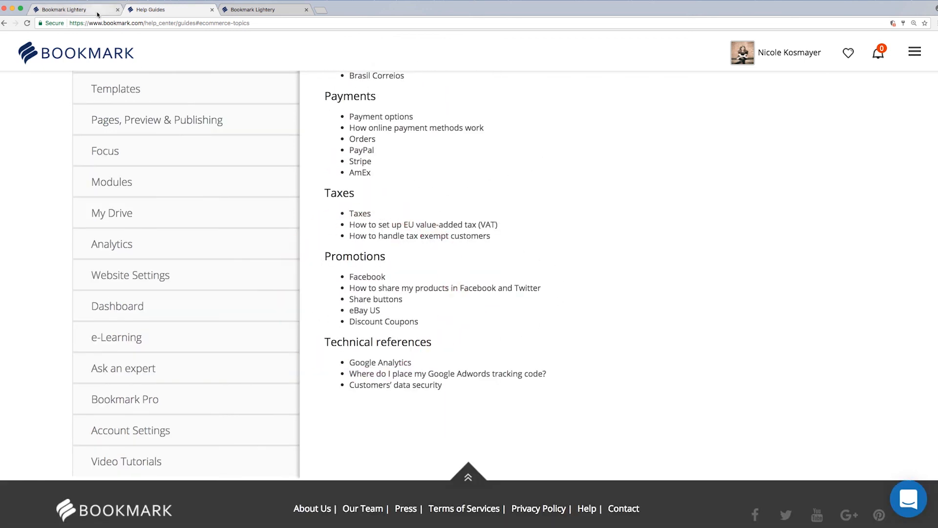
left_click(73, 9)
left_click(415, 52)
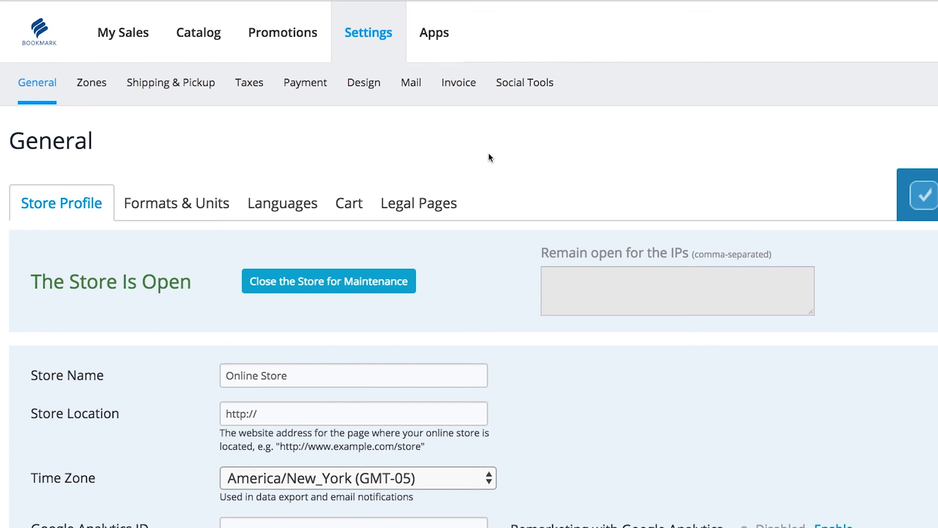
- In Social Tools, enable Facebook Like/Share buttons, FB comments, Share Purchase and Ask for advice
left_click(513, 101)
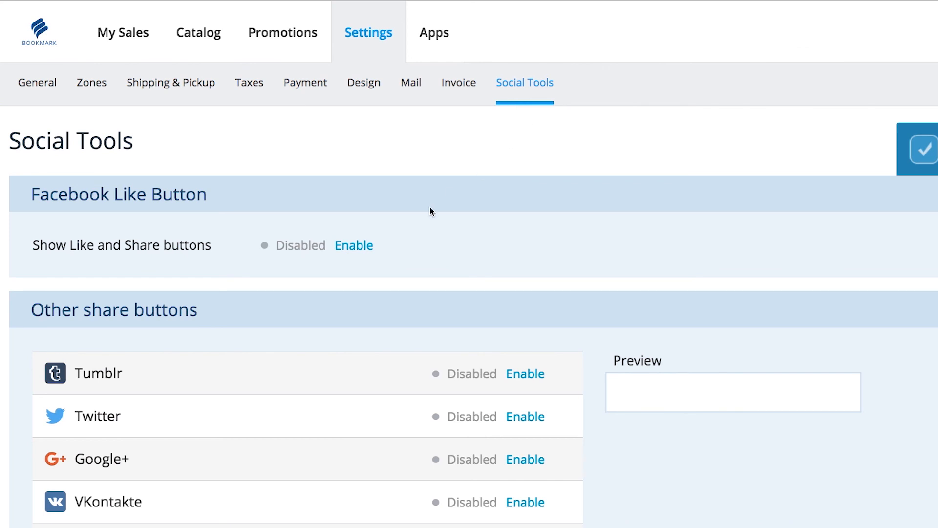
left_click(367, 246)
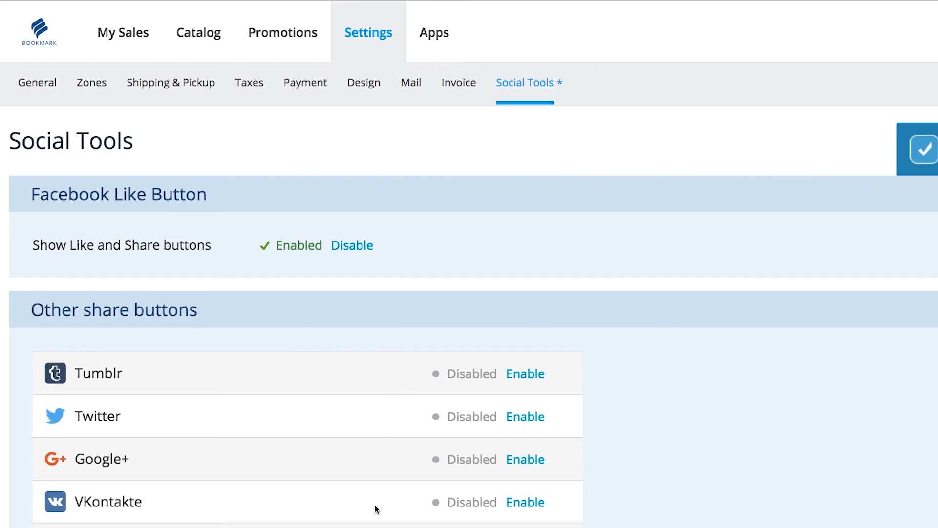
scroll(374, 505, "down", 6)
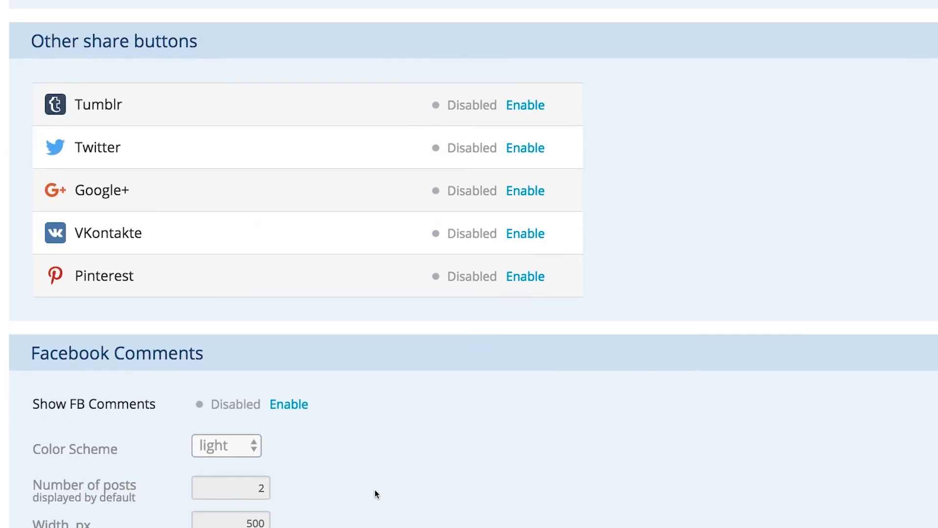
left_click(287, 368)
scroll(342, 352, "down", 10)
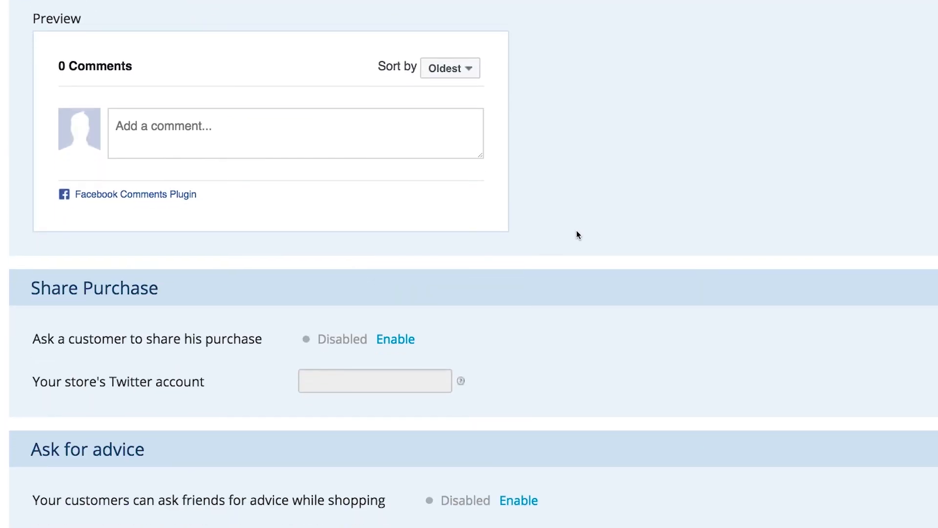
left_click(402, 340)
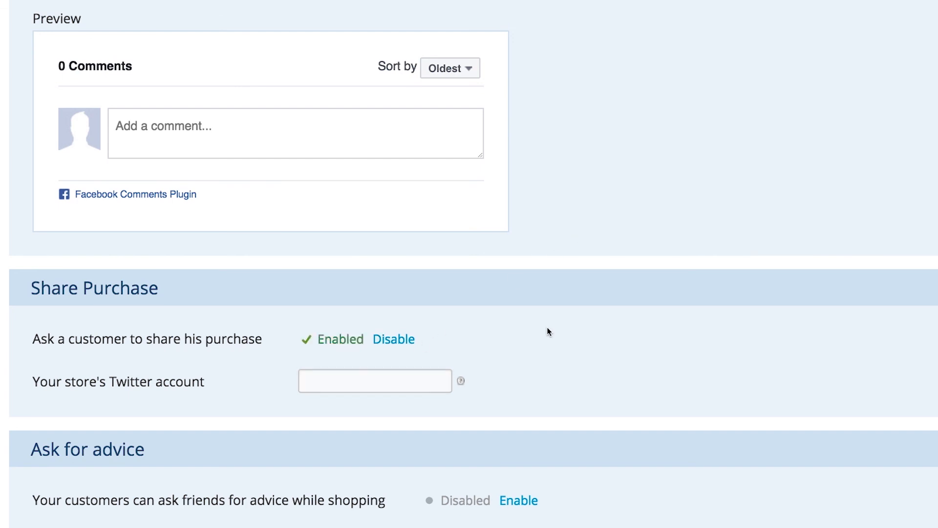
left_click(528, 503)
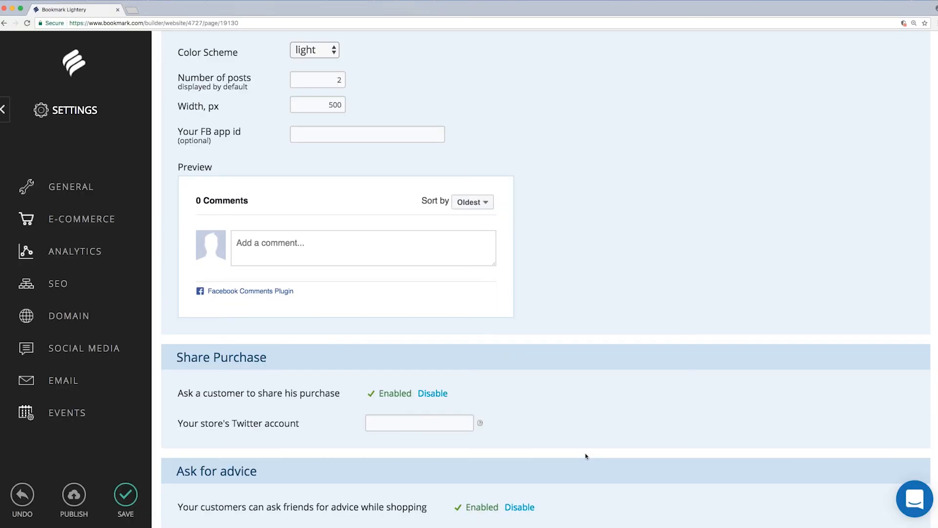
scroll(585, 456, "up", 10)
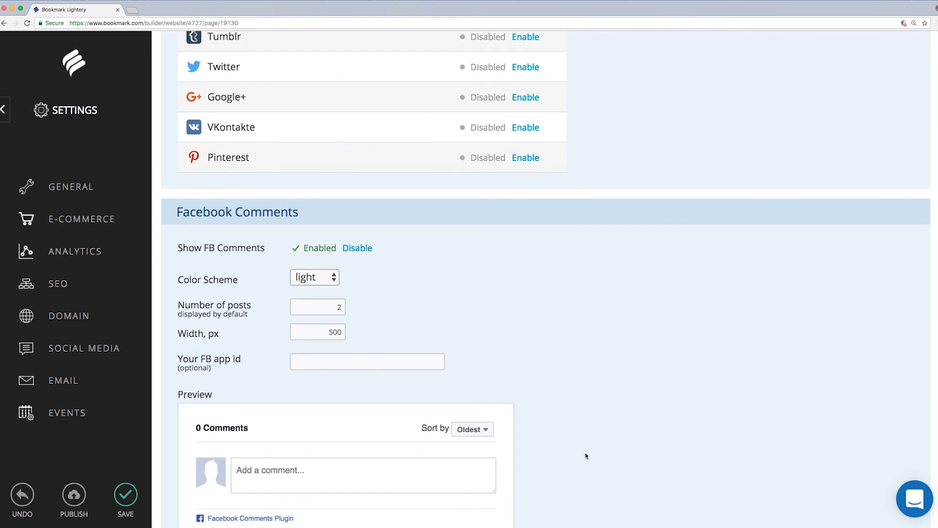
scroll(586, 455, "up", 5)
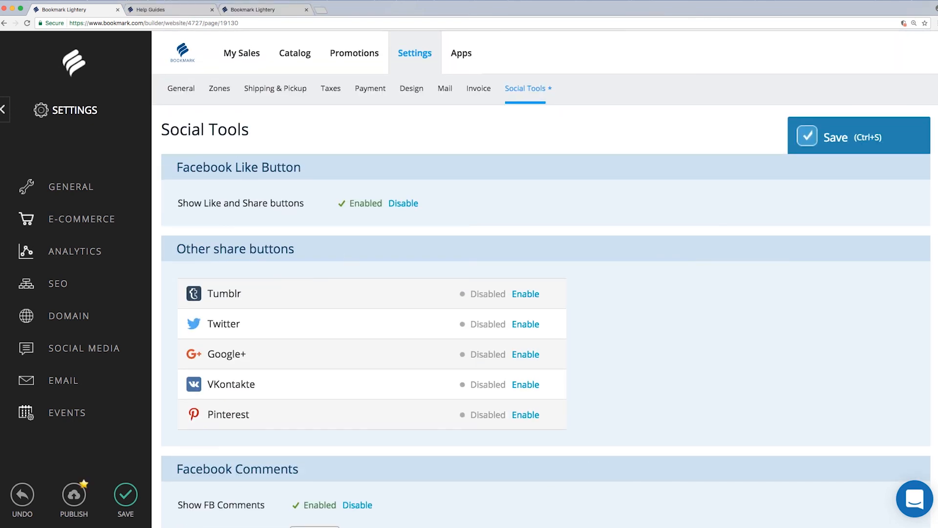
- Return from Settings to the homepage showing the 'Lighting the World since 1965' hero banner
left_click(2, 110)
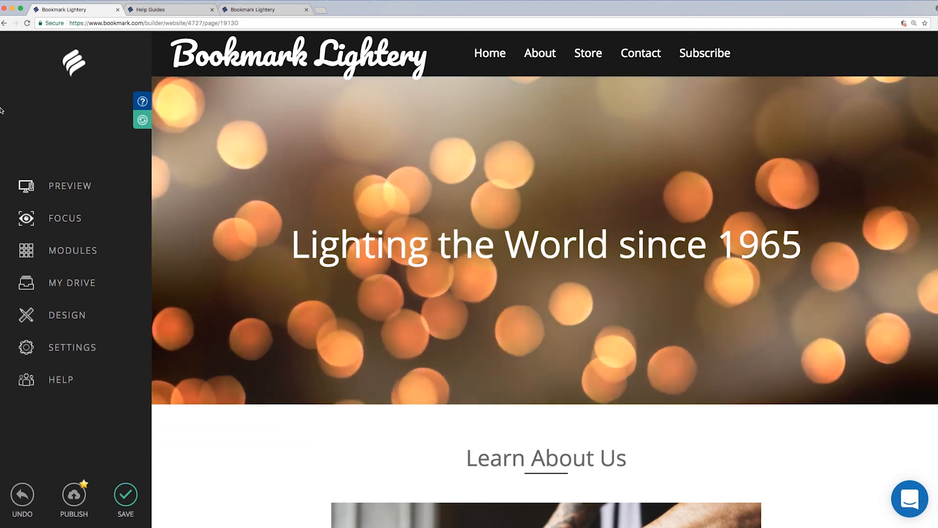
mouse_move(170, 137)
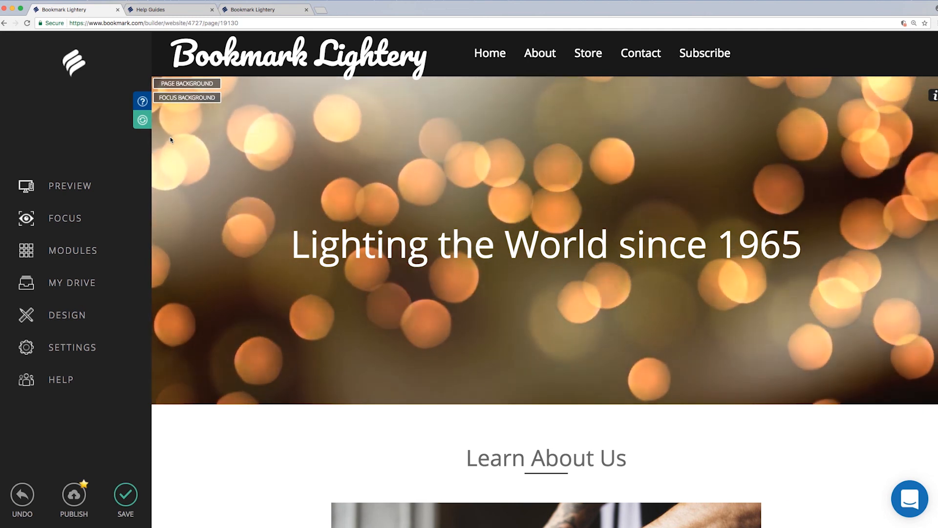
mouse_move(207, 146)
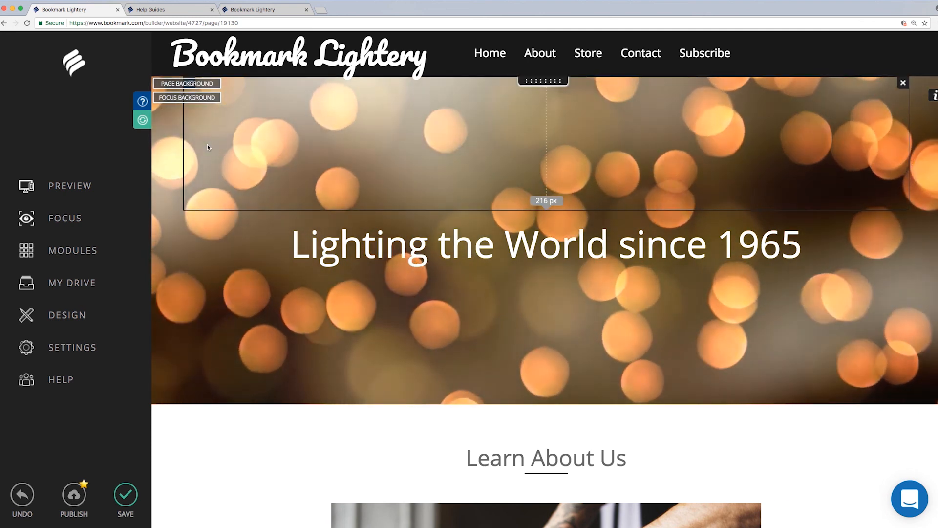